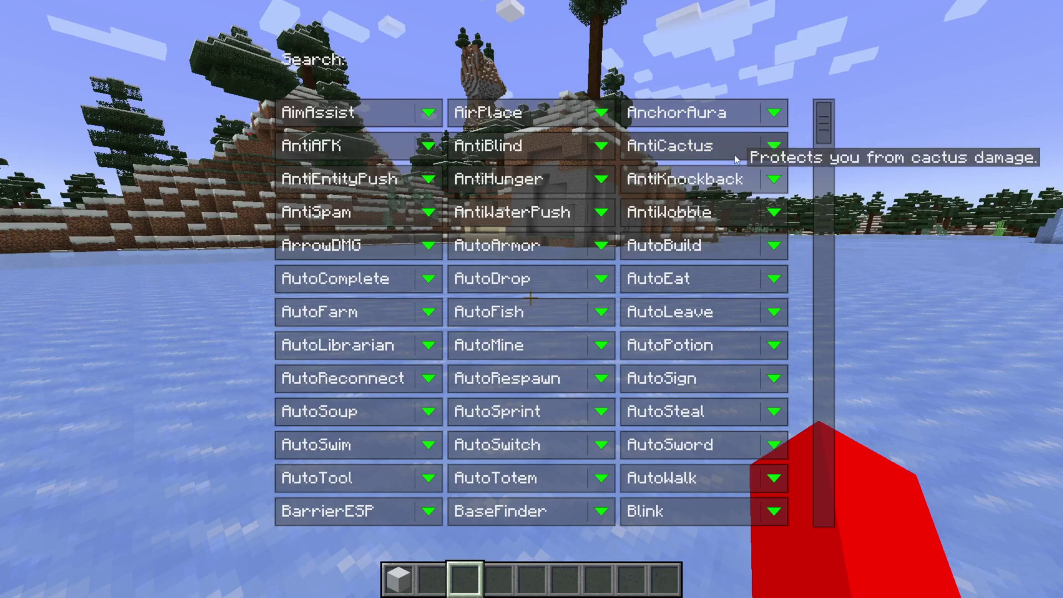
Scroll the Navigator module list down to the ChestESP row
left_click_drag(824, 120, 836, 367)
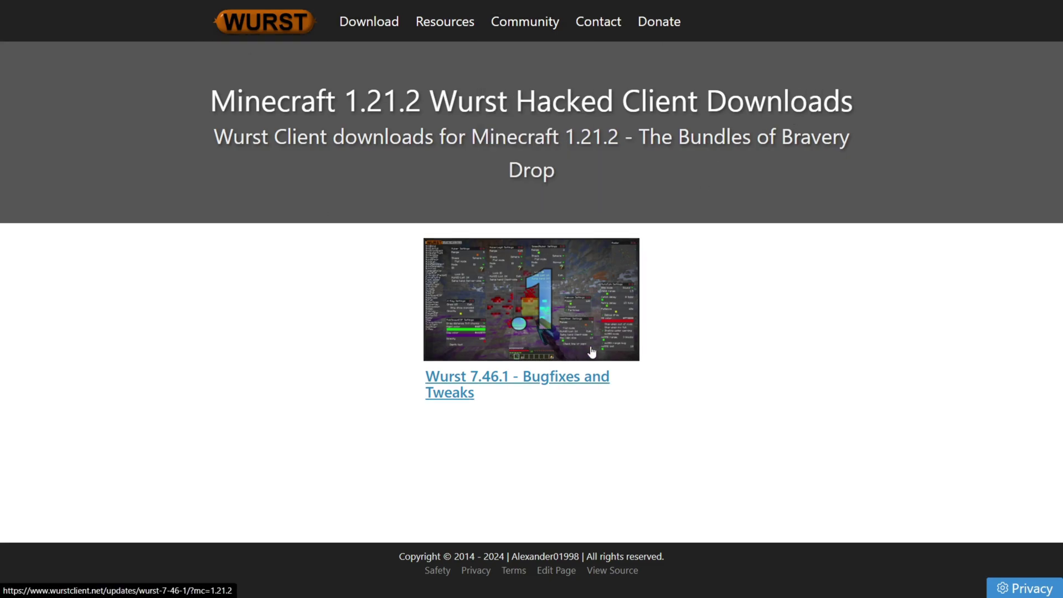
Open the Wurst 7.46.1 page and download the v7.46.1 MC1.21.2 jar and matching Fabric API
left_click(548, 381)
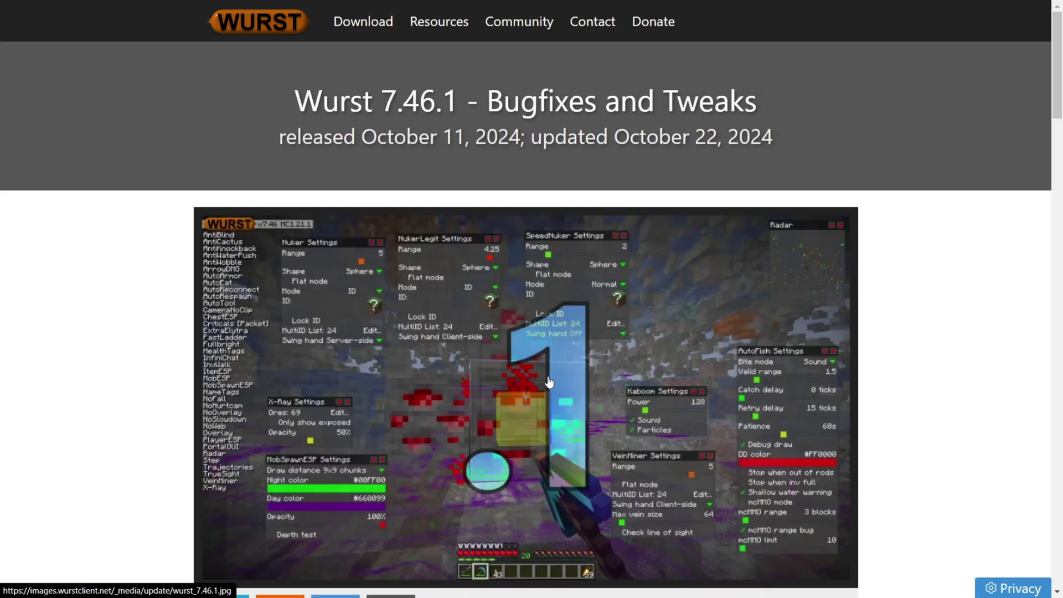
scroll(576, 255, "down", 10)
scroll(566, 247, "down", 5)
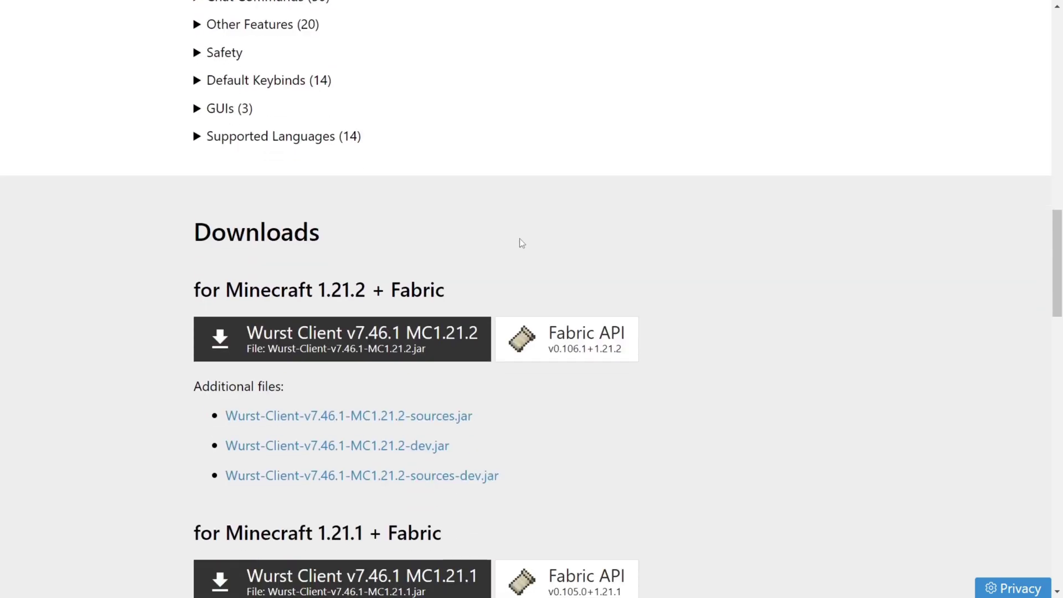
left_click_drag(342, 240, 194, 245)
left_click(356, 253)
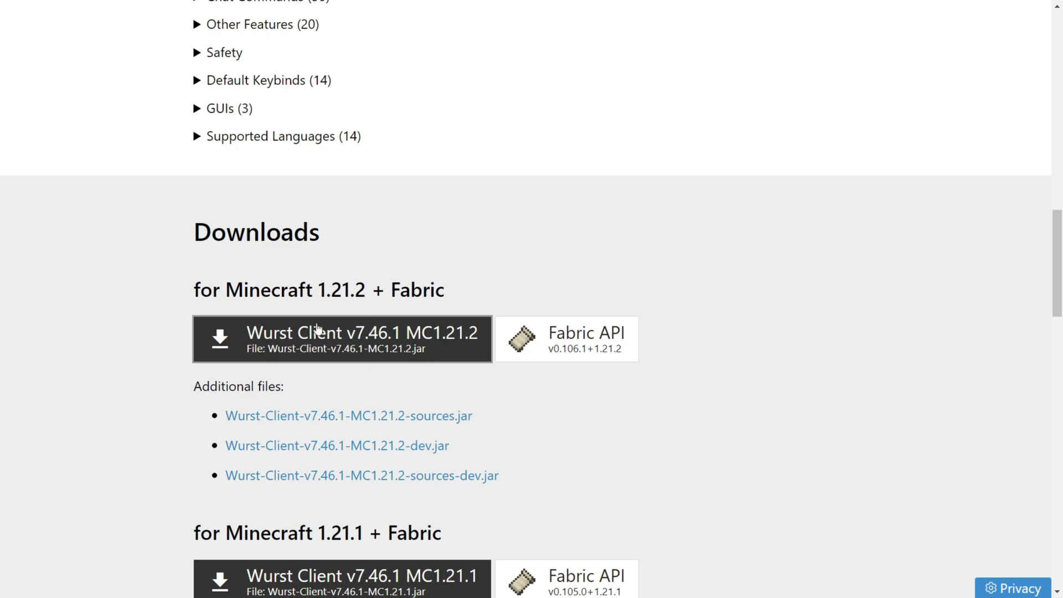
left_click(335, 351)
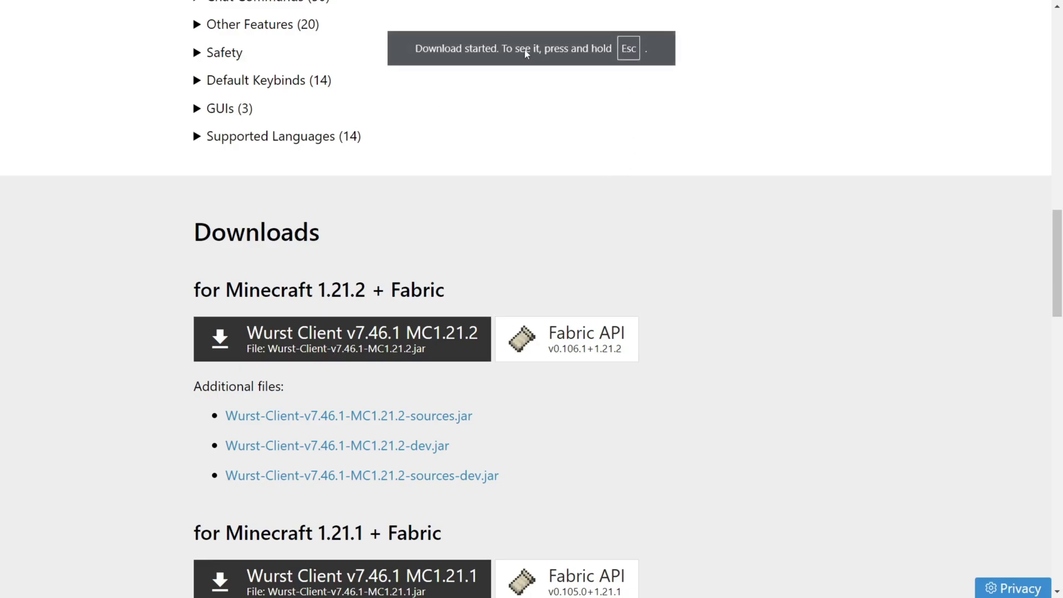
left_click(576, 346)
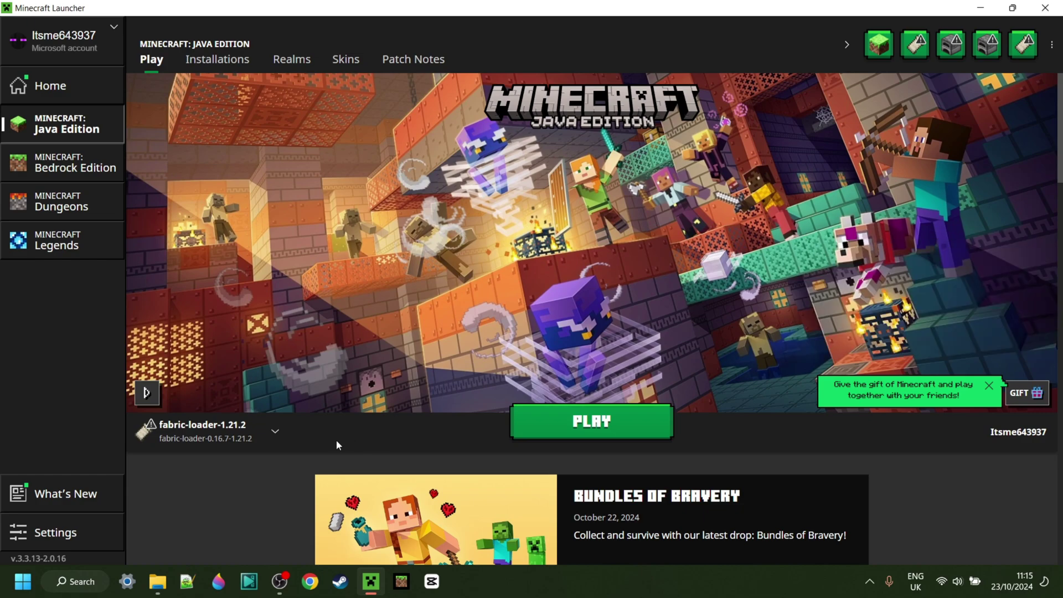
Keep fabric-loader-1.21.2 as the launcher installation and minimize the launcher
left_click(235, 435)
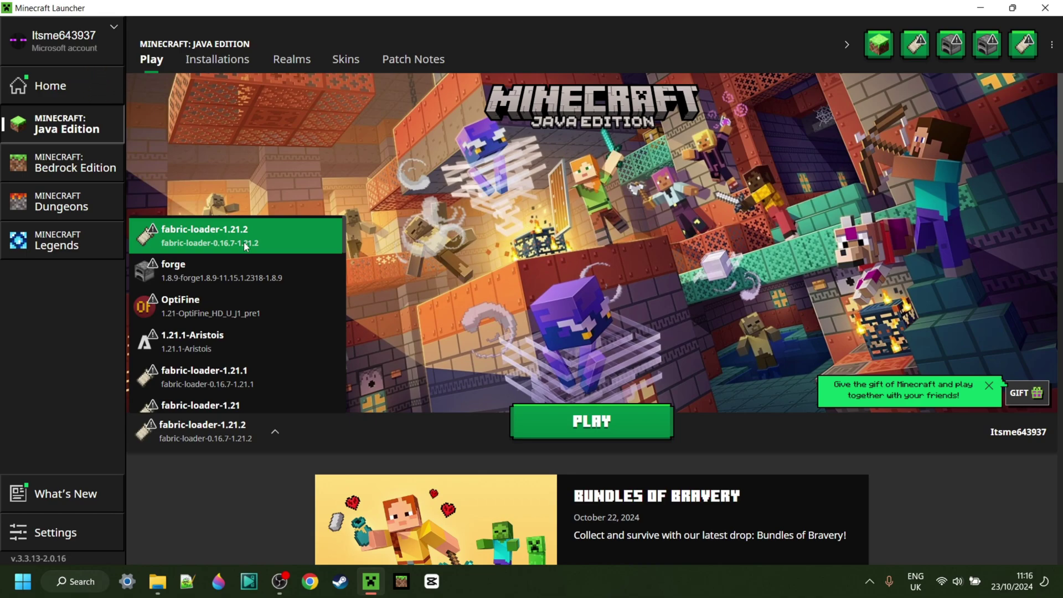
left_click(260, 235)
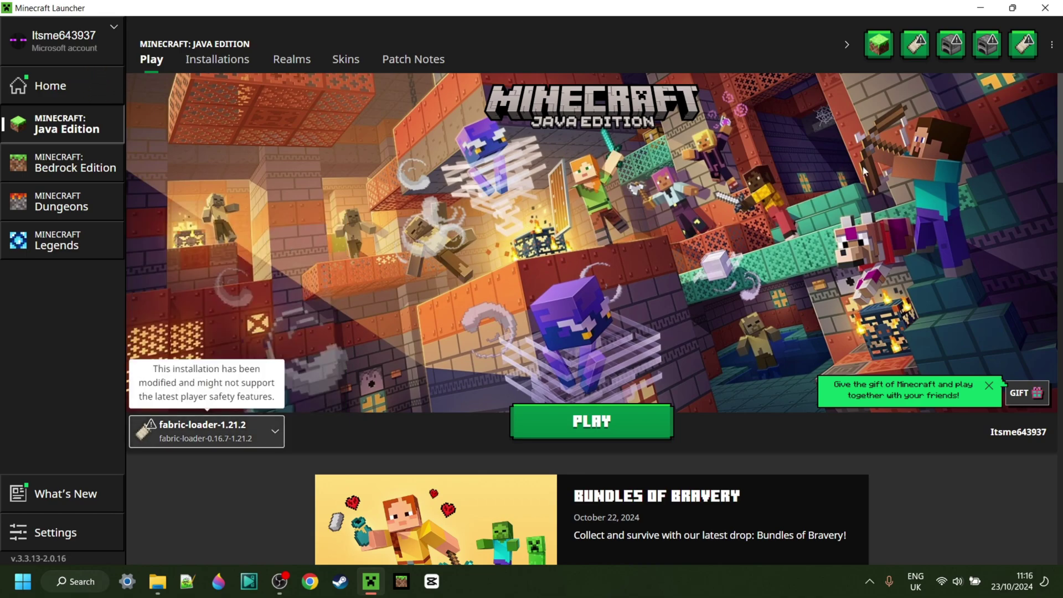
left_click(980, 8)
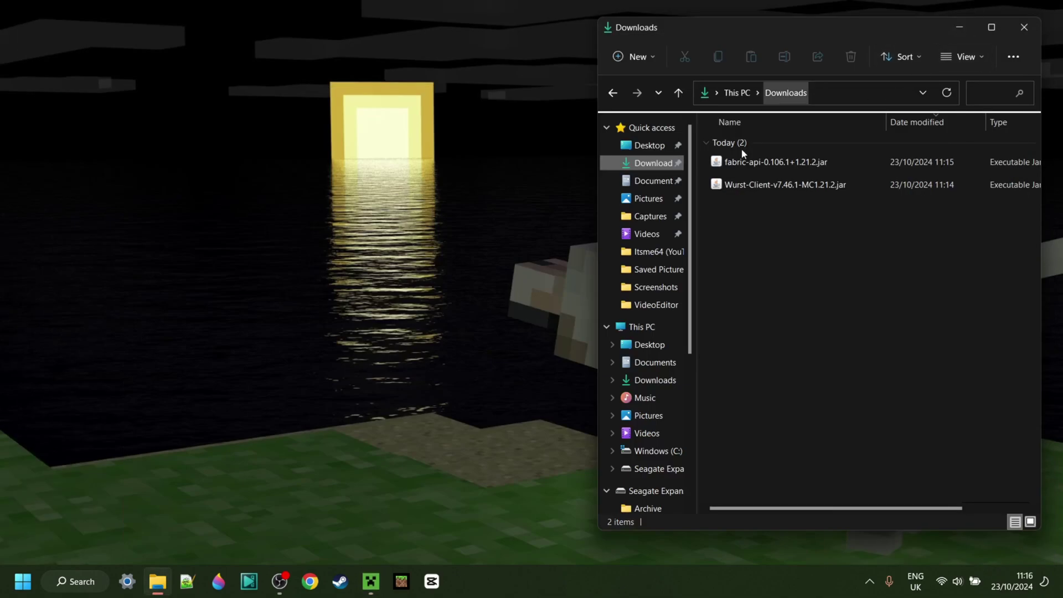
Open the .minecraft mods folder through AppData's Roaming folder using the Run box
double_click(763, 162)
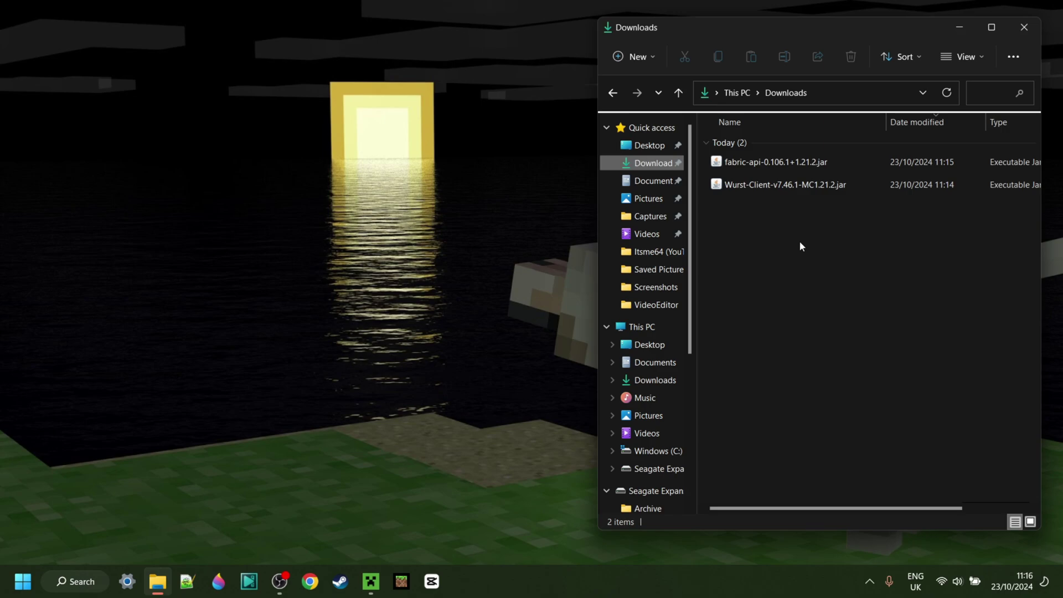
key("super+r")
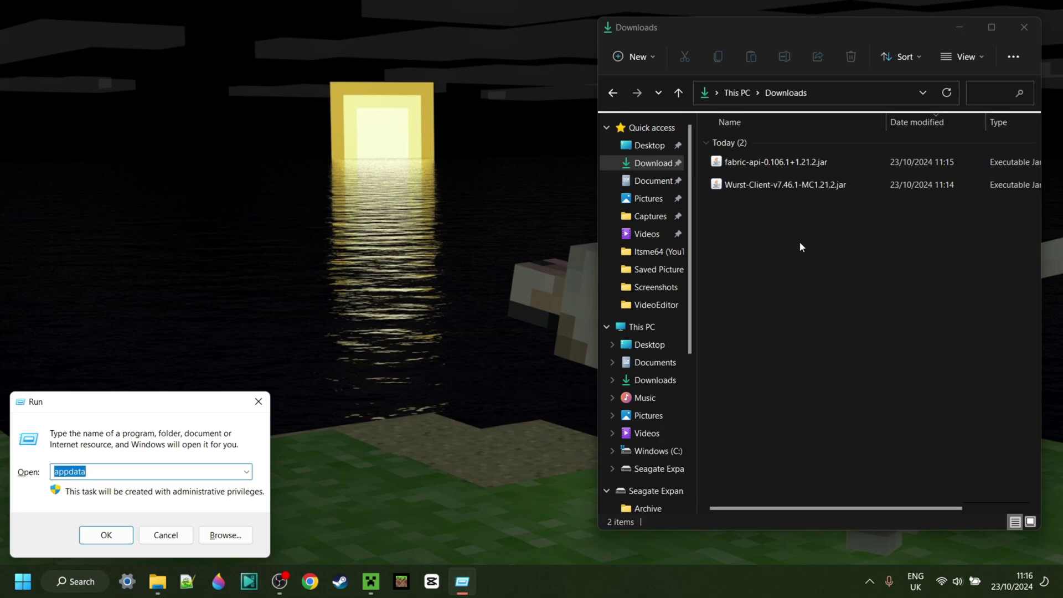
type("appdata")
key("Return")
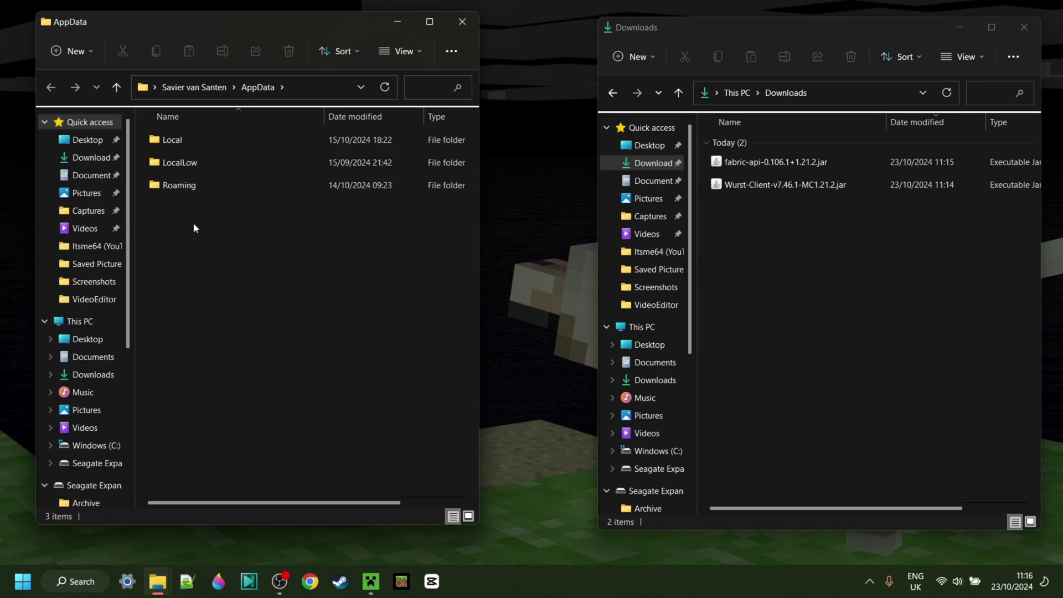
double_click(179, 189)
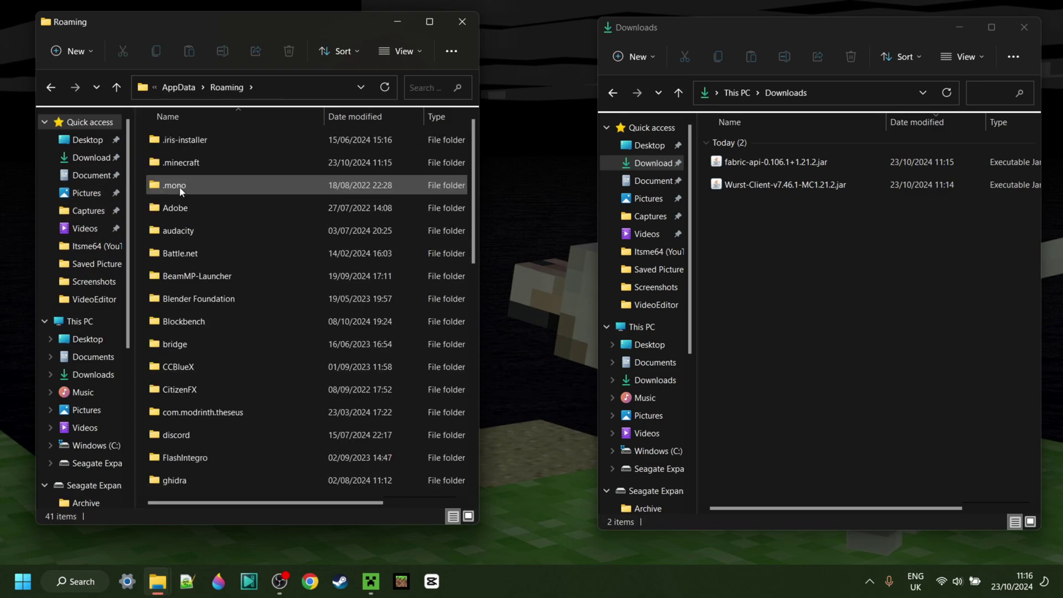
double_click(201, 162)
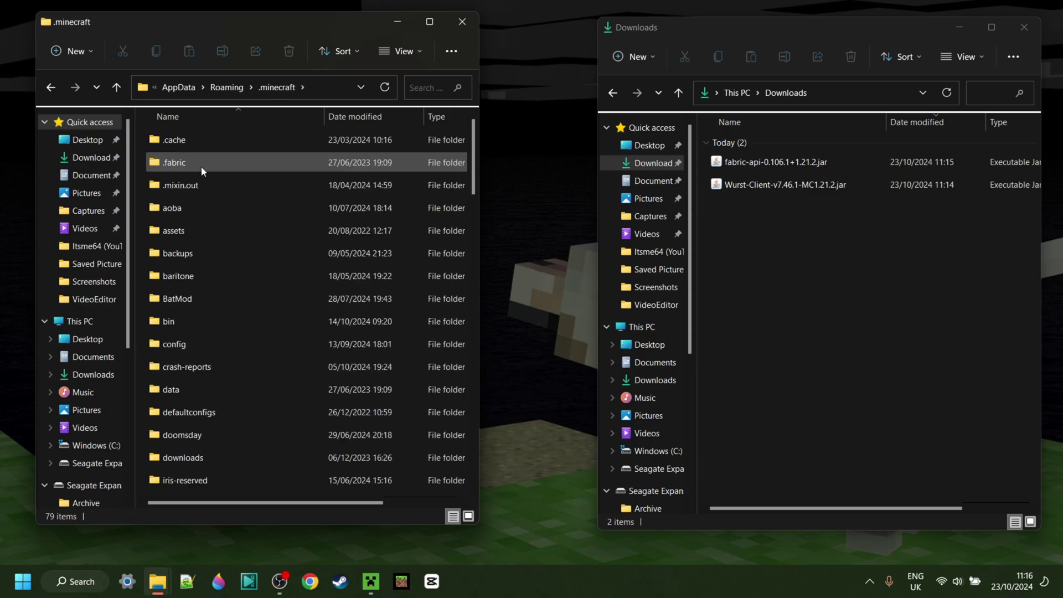
scroll(227, 173, "down", 4)
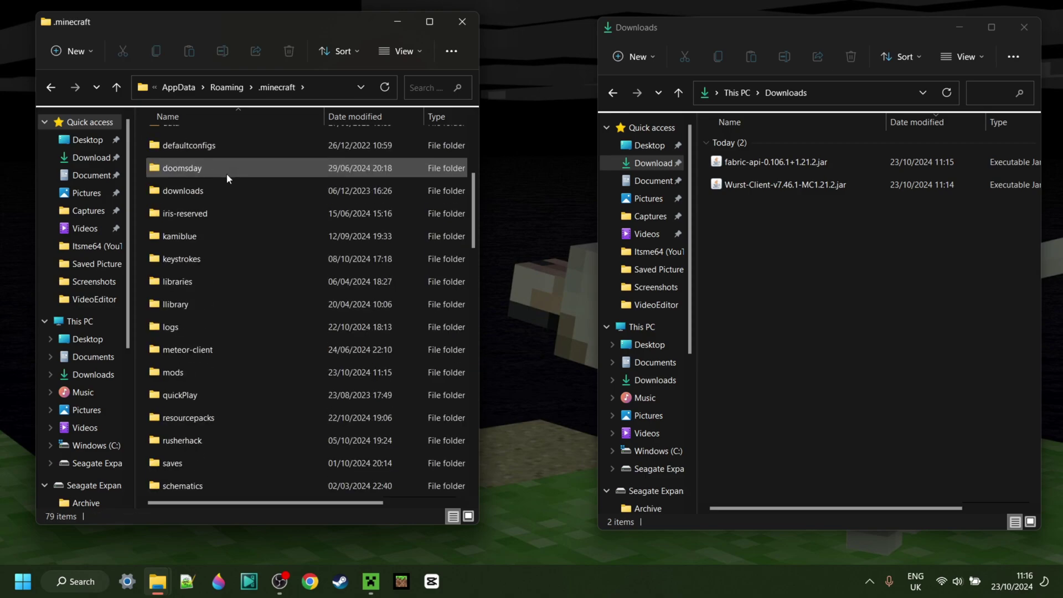
double_click(198, 371)
Move the fabric-api and Wurst-Client jars from Downloads into mods, then close mods
left_click_drag(703, 162, 347, 231)
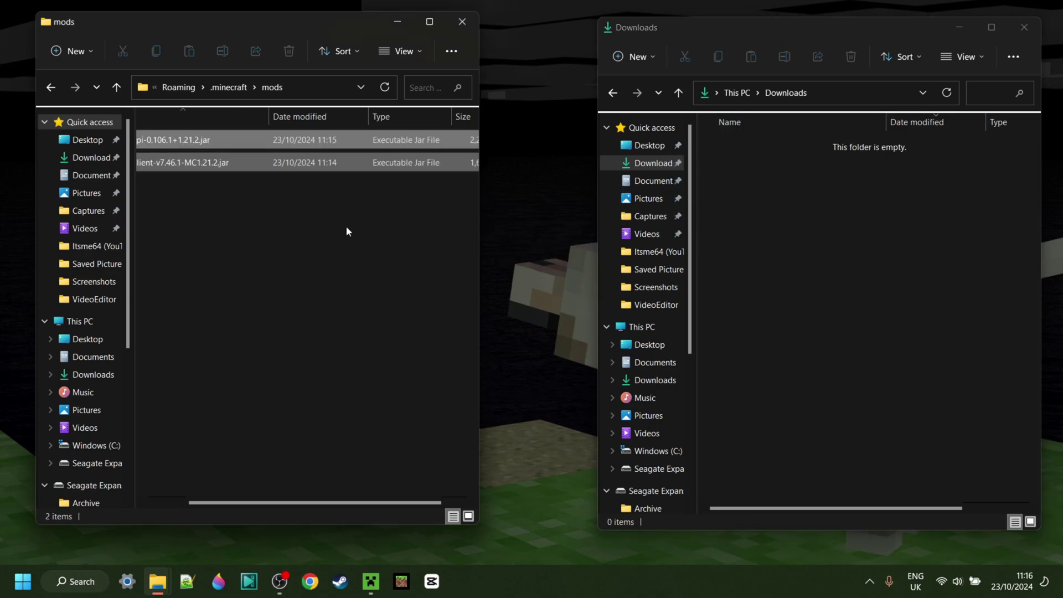
left_click(347, 231)
left_click_drag(320, 502, 263, 502)
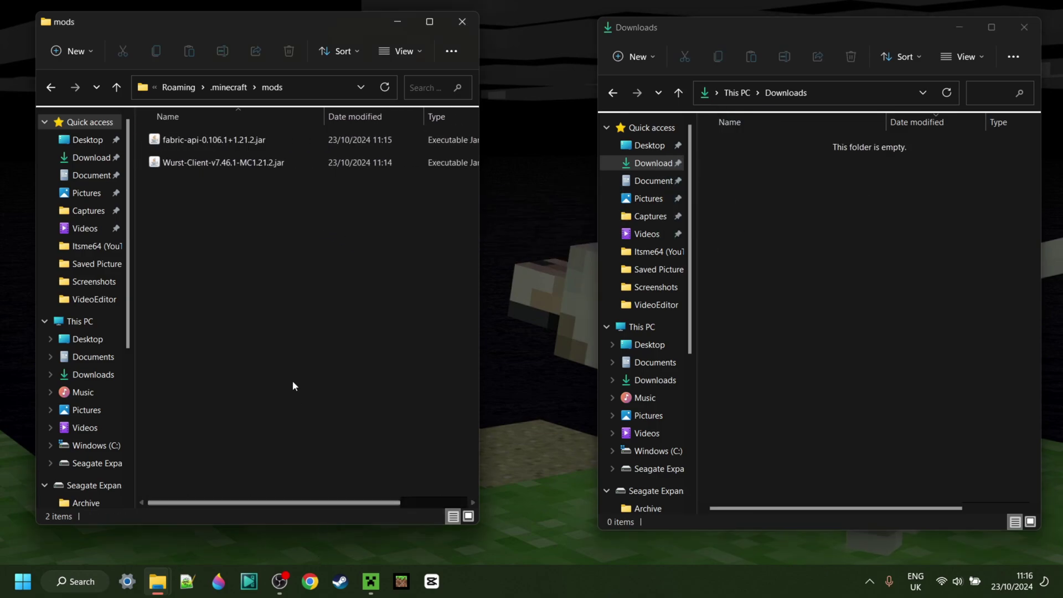
left_click(464, 28)
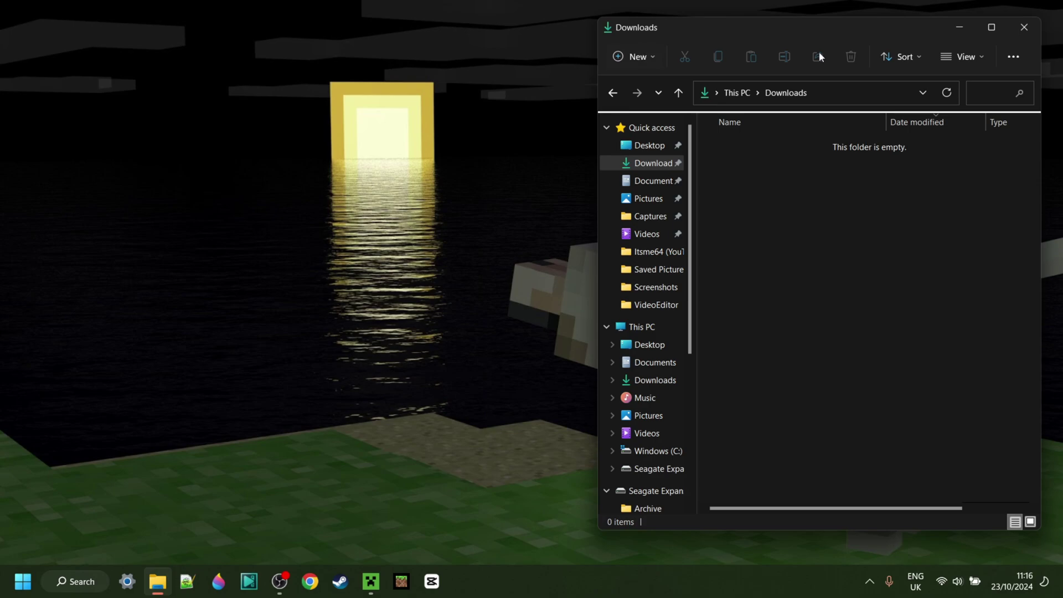
Launch Minecraft with the Fabric installation and load the 1.21 singleplayer world
left_click(1022, 31)
left_click(370, 581)
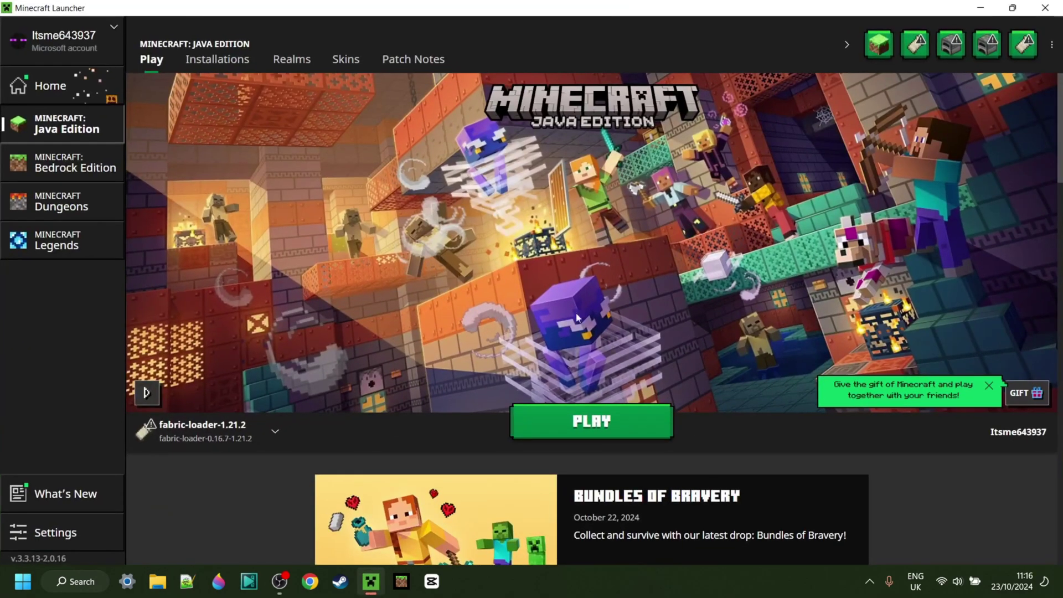
left_click(575, 435)
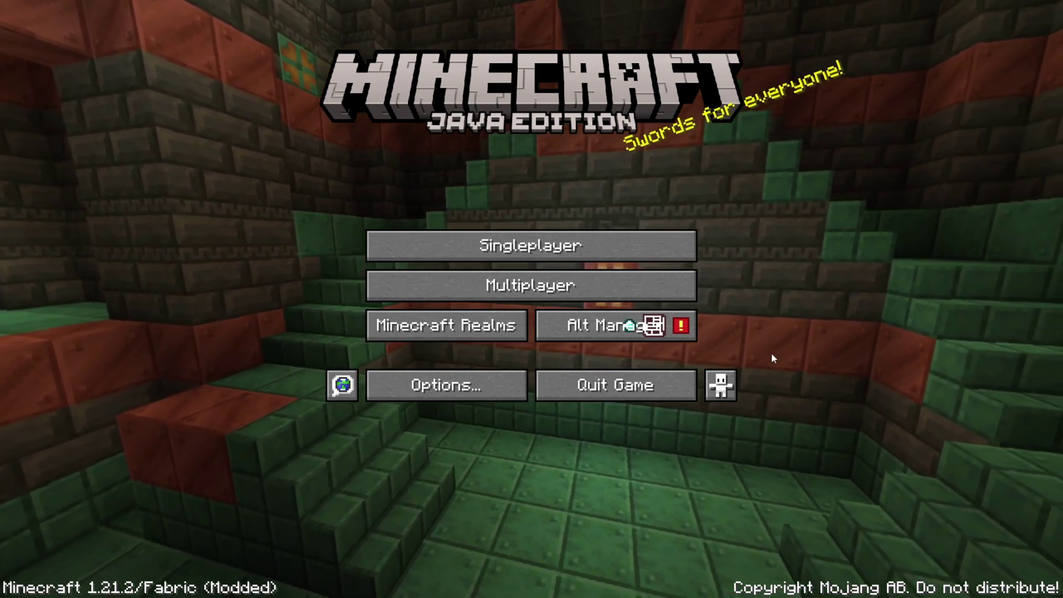
left_click(598, 246)
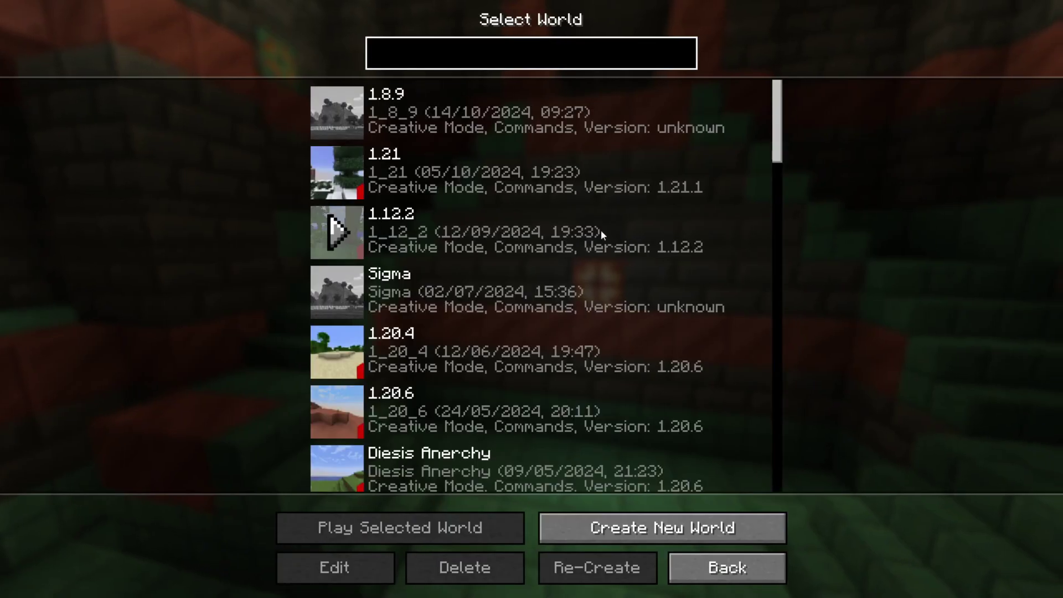
left_click(352, 178)
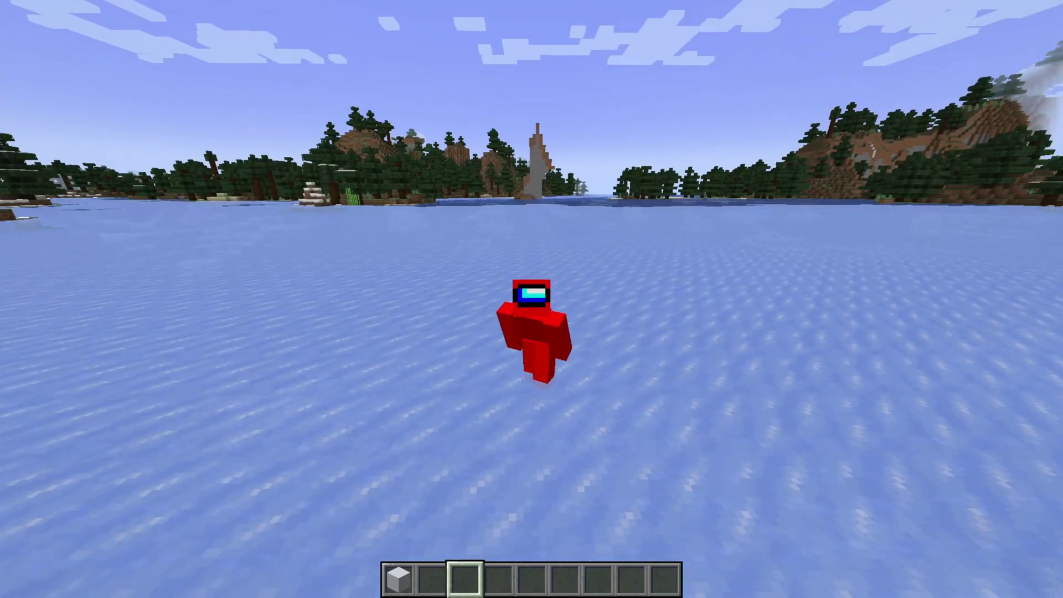
Walk across the frozen lake, switch to first-person view, and bring up the Wurst Navigator
key("w")
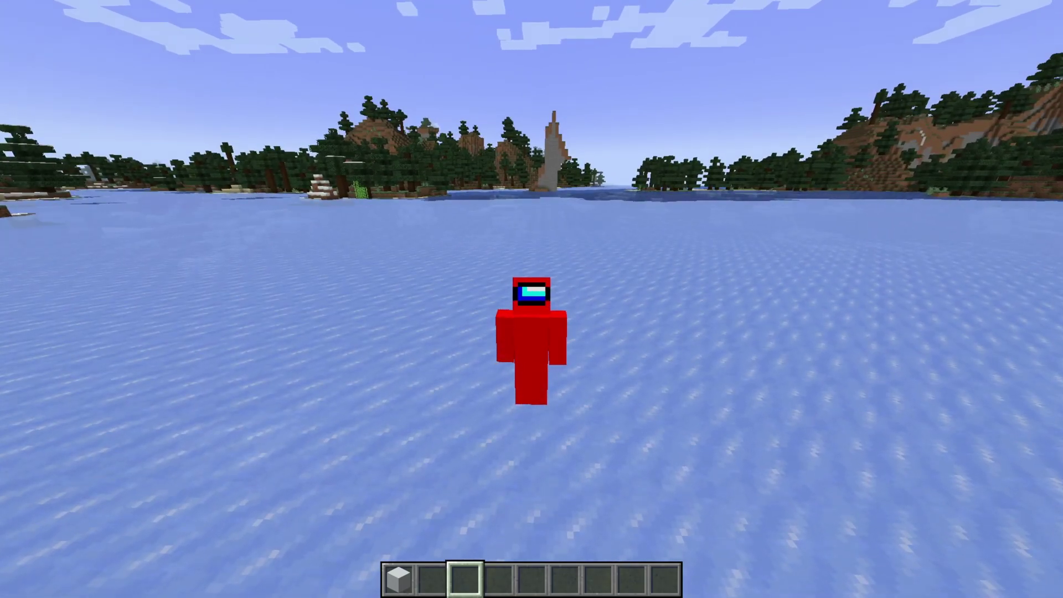
key("w")
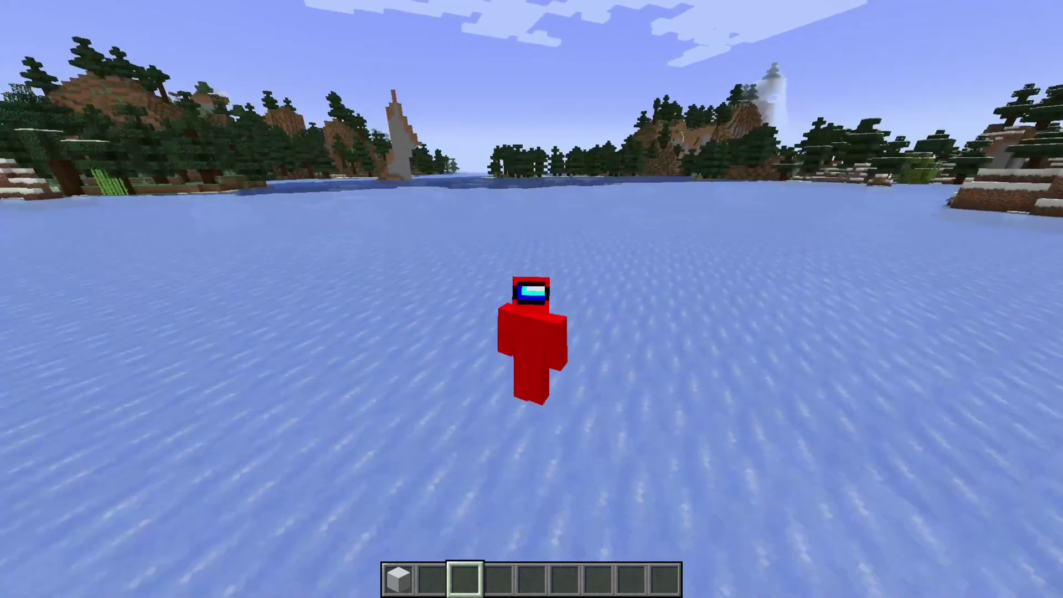
key("F5")
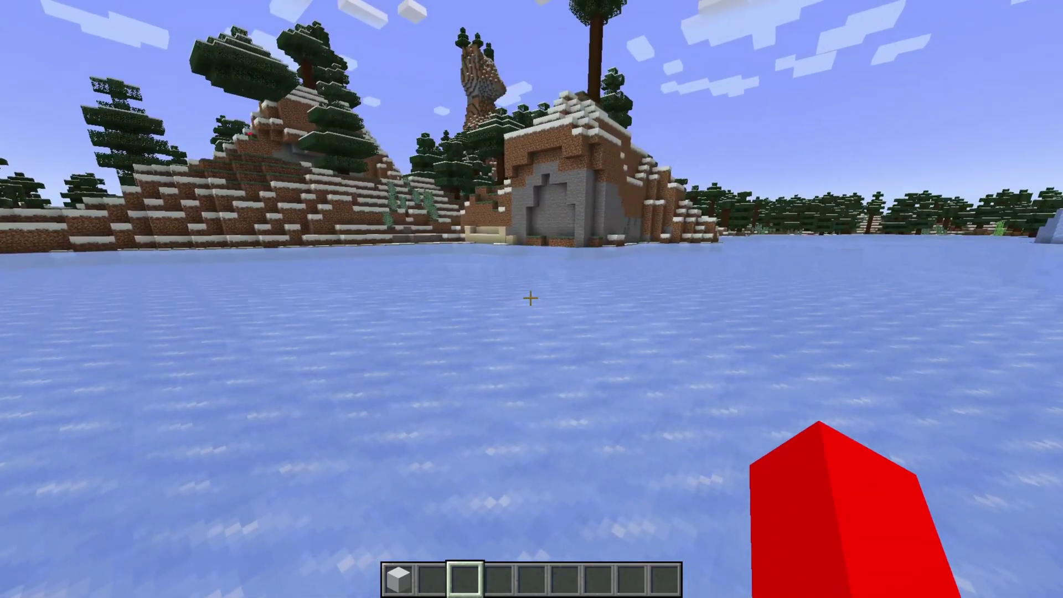
key("Shift_R")
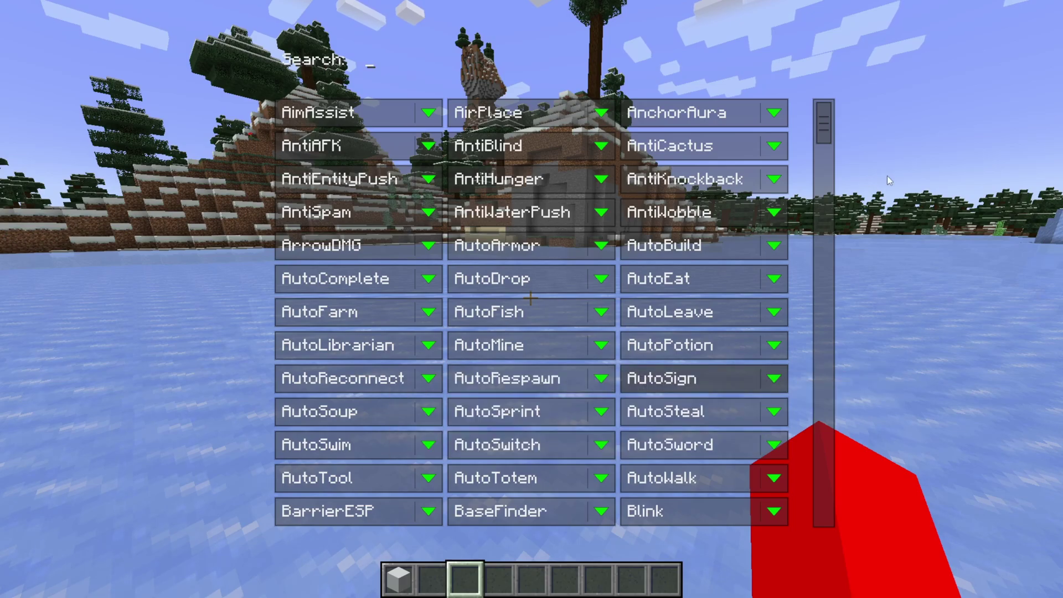
Toggle the AimAssist hack on and back off from the Navigator list
mouse_move(824, 125)
left_mouse_down()
mouse_move(842, 467)
mouse_move(831, 536)
mouse_move(837, 112)
left_mouse_up()
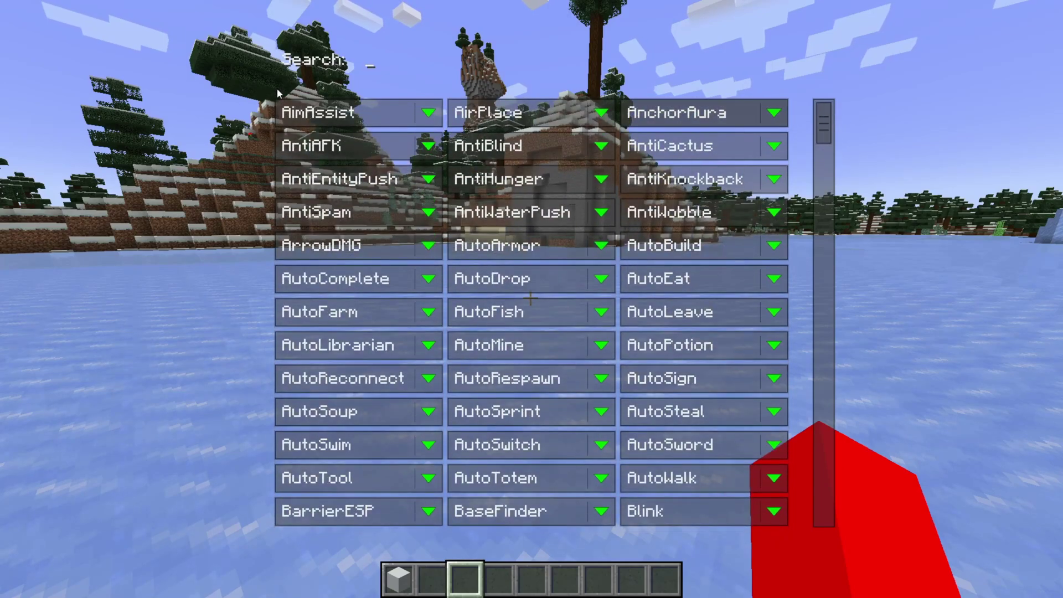
left_click(399, 113)
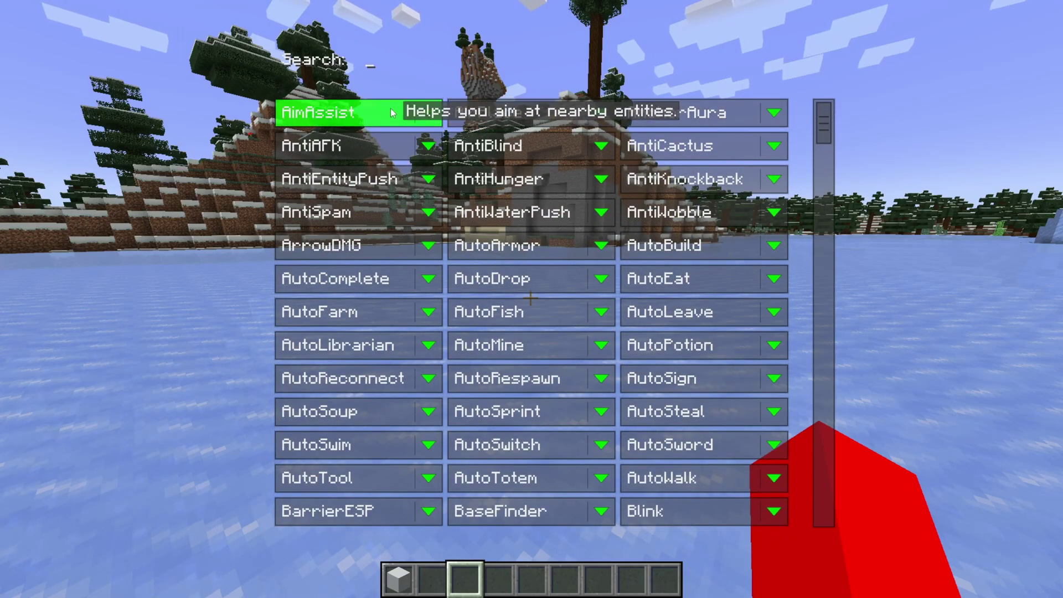
left_click(375, 113)
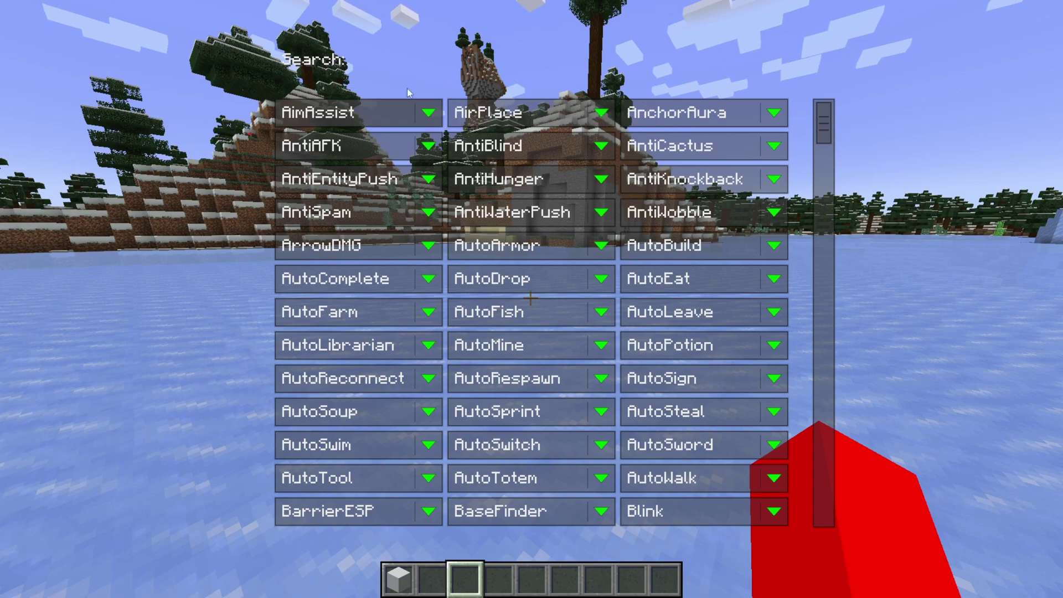
Browse AimAssist's settings page (Range 4.5, FOV 120°), enabling then disabling it there
left_click(431, 113)
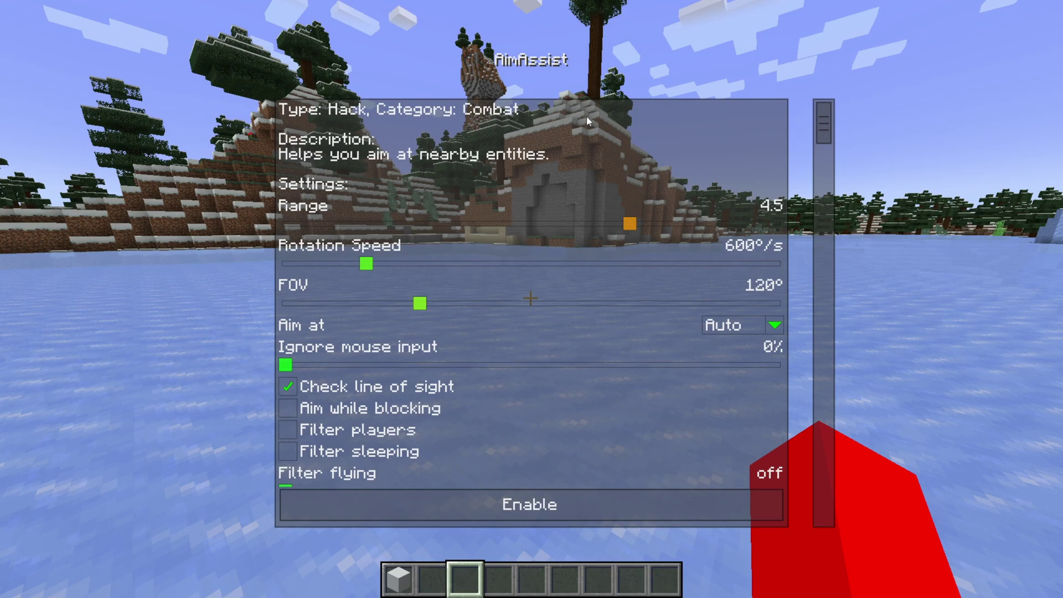
scroll(720, 173, "down", 2)
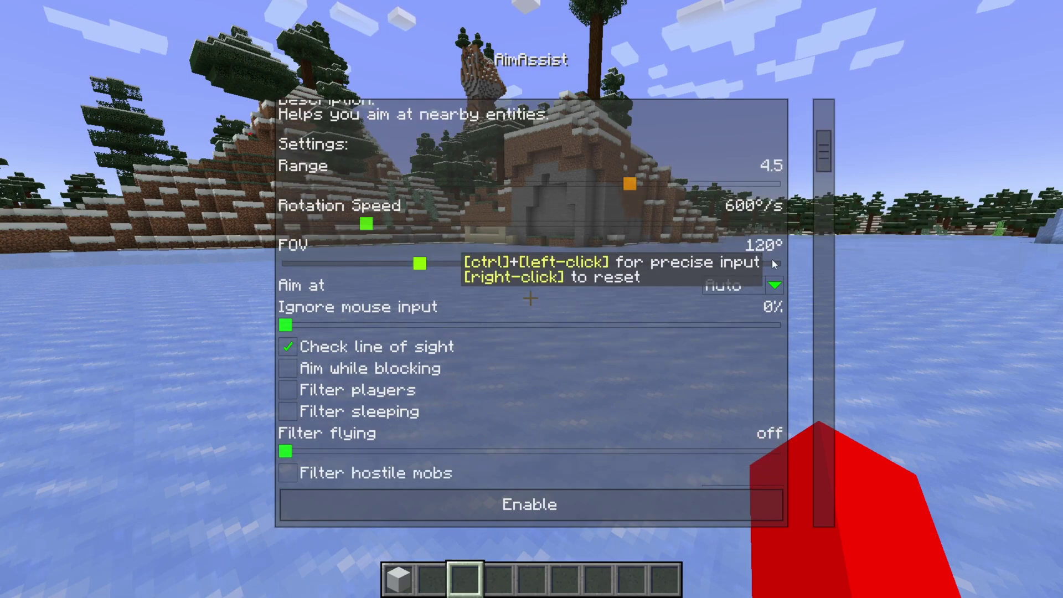
scroll(703, 367, "up", 2)
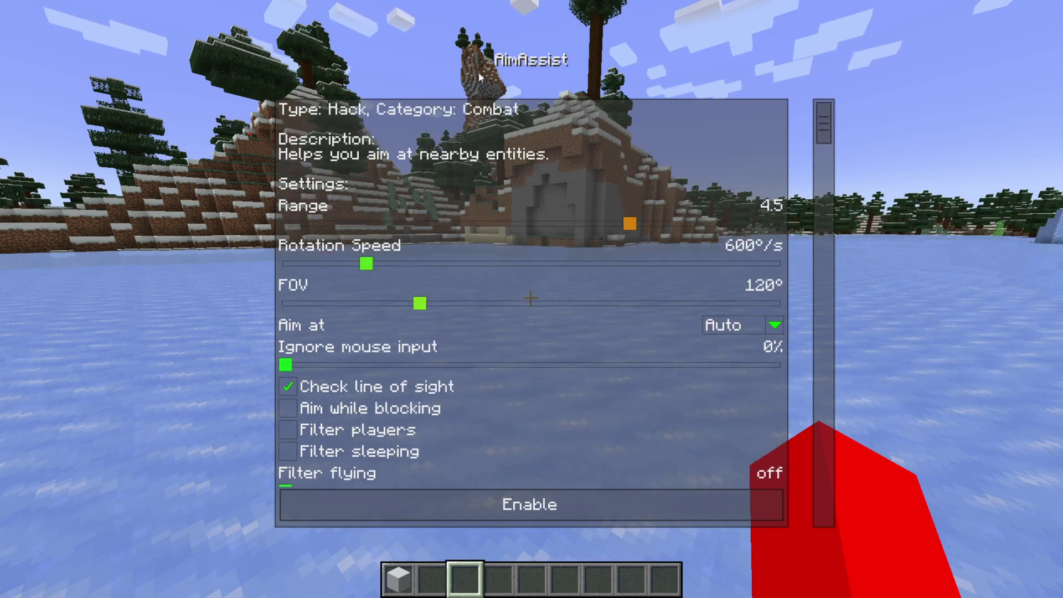
scroll(739, 365, "down", 5)
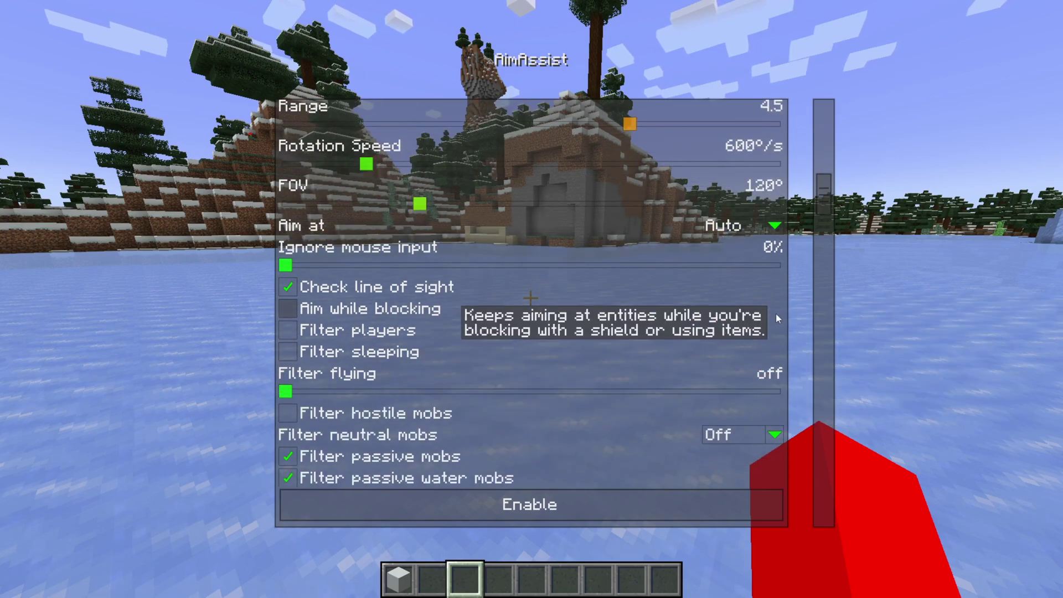
left_click(606, 501)
left_click(615, 507)
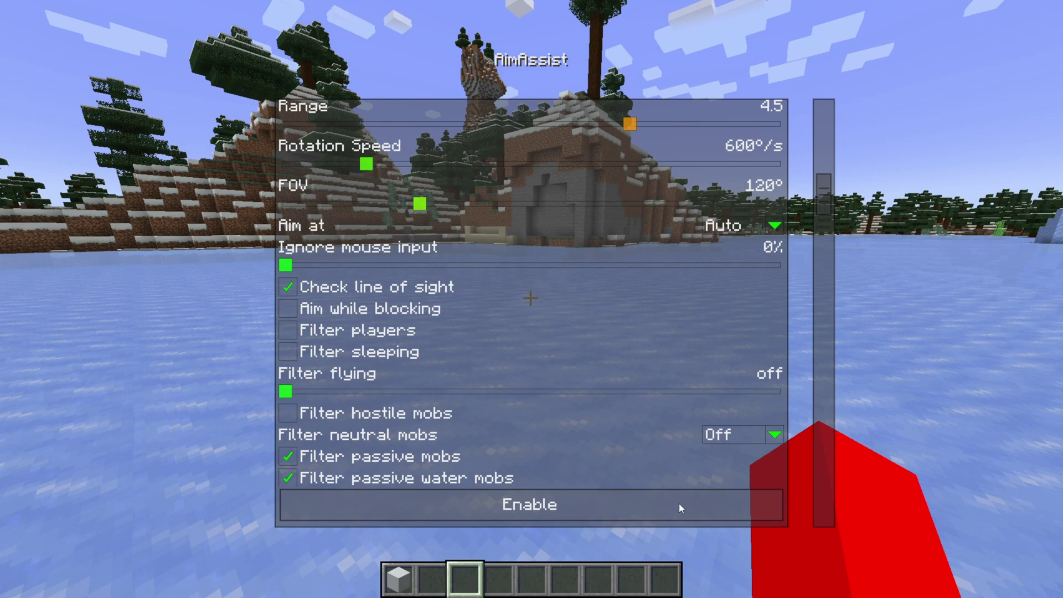
Return to the feature list and filter it for 'auto', then clear the filter
key("Escape")
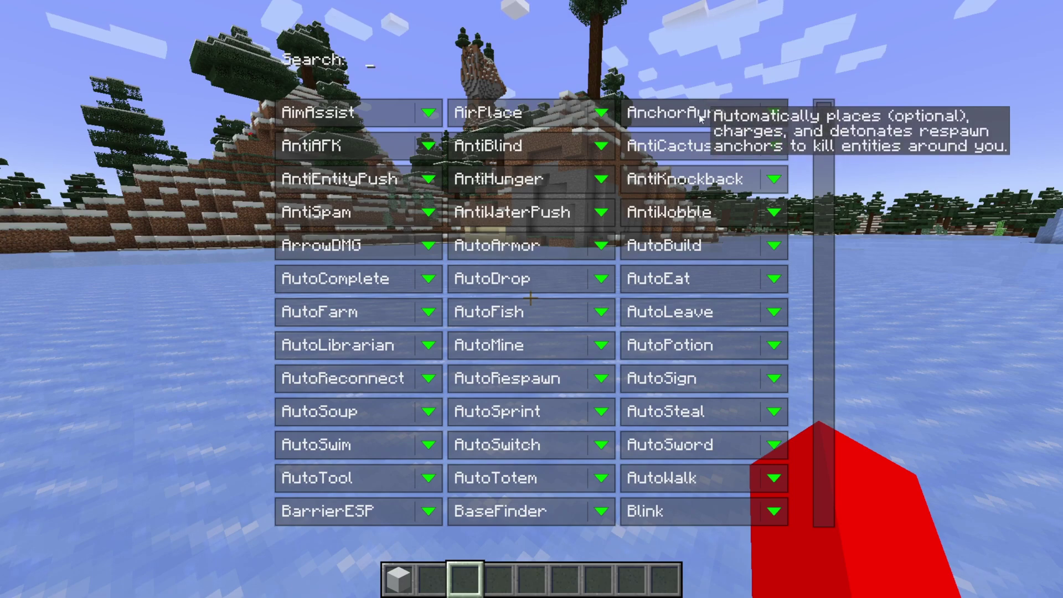
type("auto")
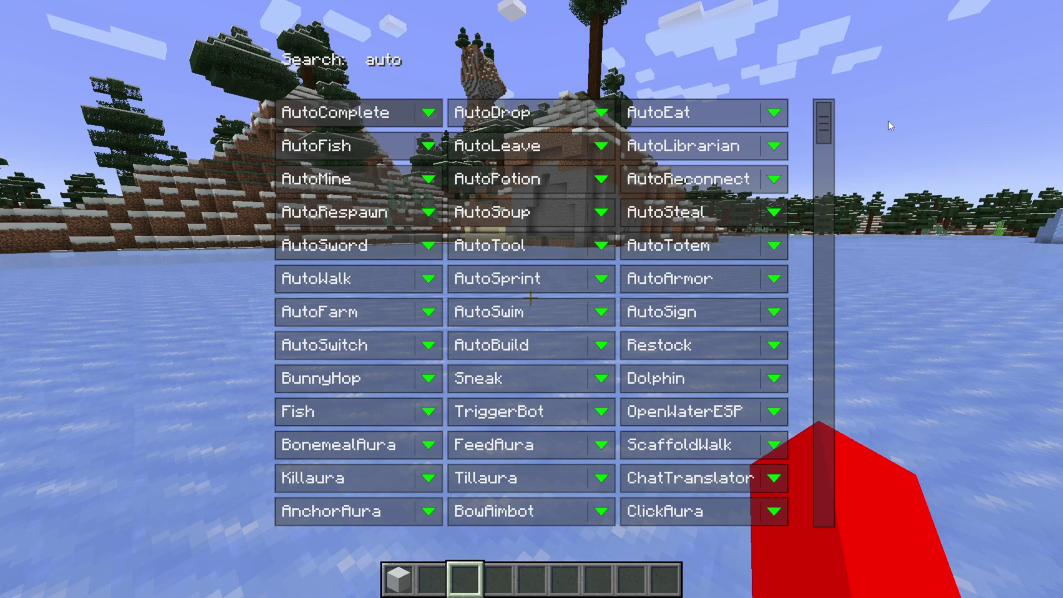
key("BackSpace")
key("BackSpace")
key("BackSpace")
key("BackSpace")
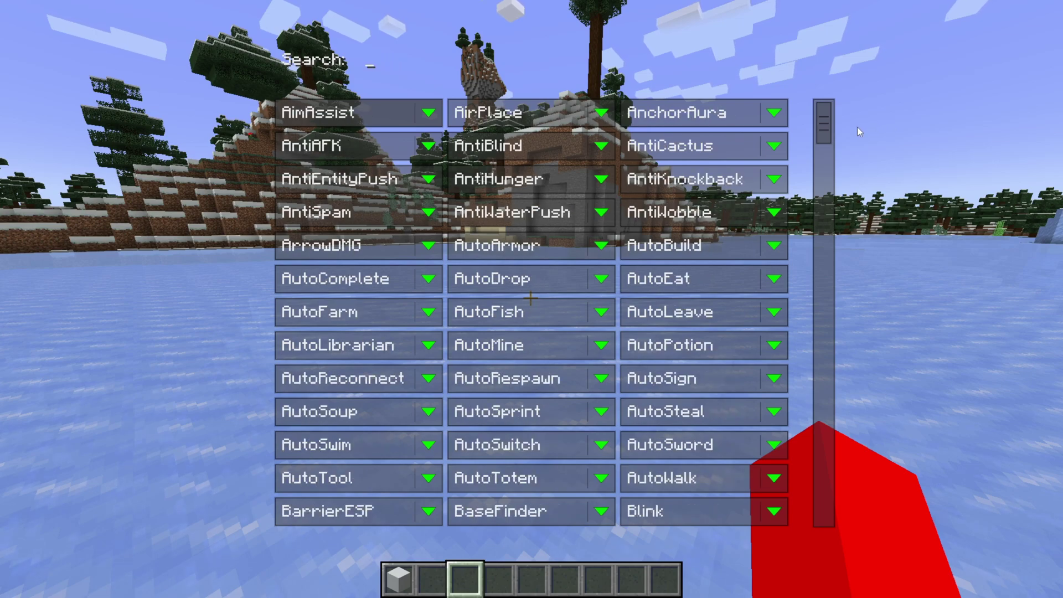
Scroll the Navigator to the chat commands at the end, then close it
scroll(826, 125, "down", 1)
left_click_drag(826, 126, 836, 402)
mouse_move(667, 188)
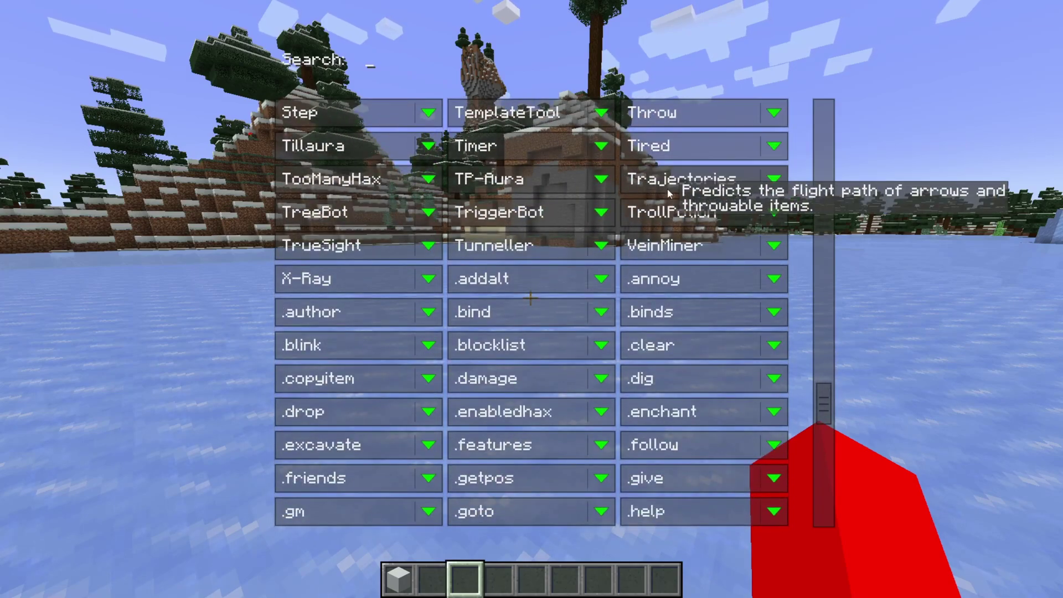
mouse_move(492, 285)
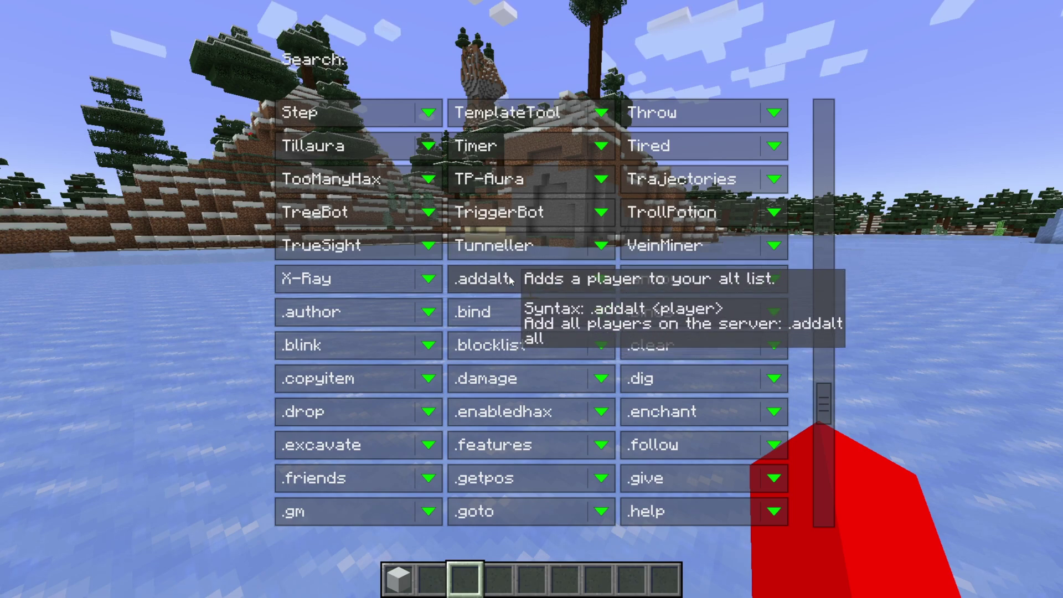
mouse_move(566, 317)
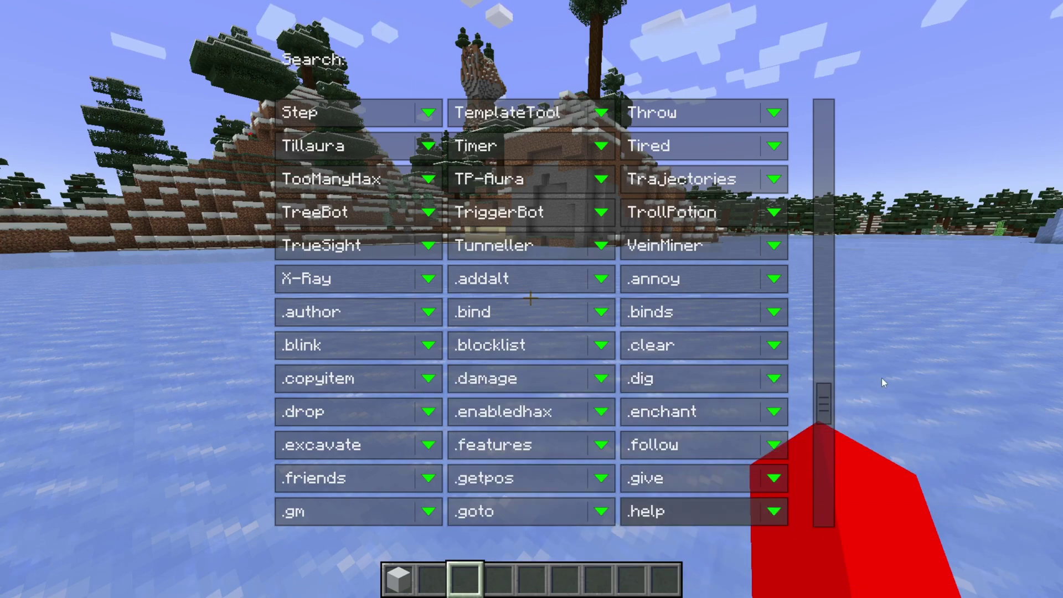
key("Escape")
Run .help and .help 2 in chat to list Wurst's commands
key("slash")
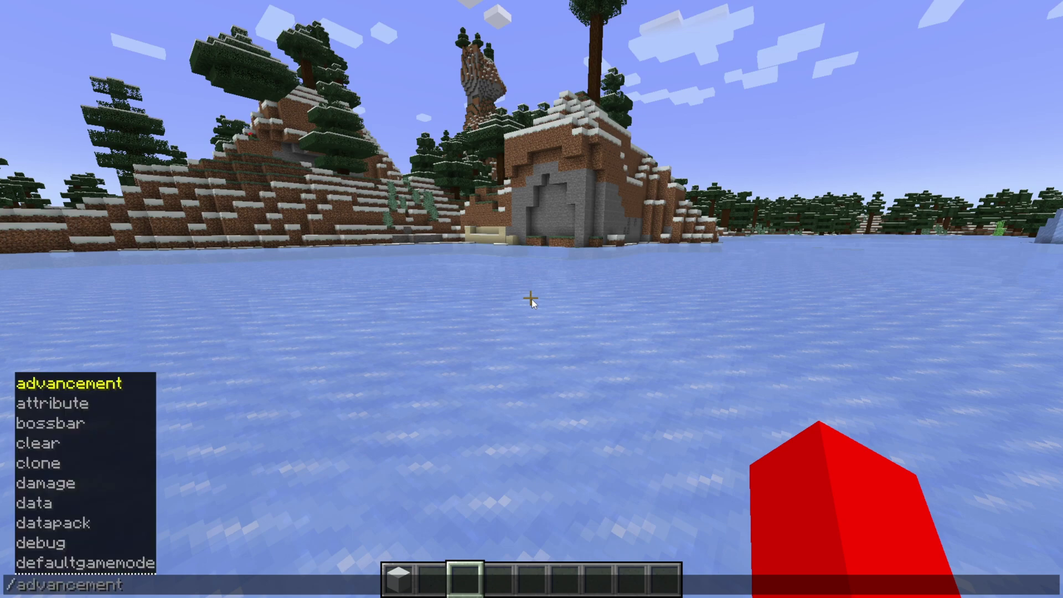
key("BackSpace")
type(".")
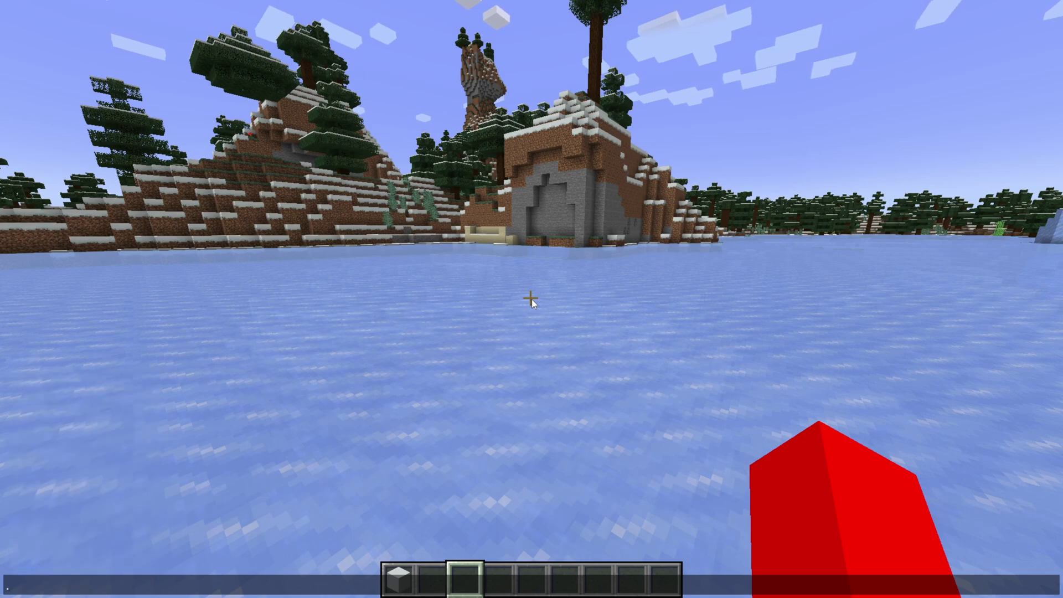
type("help")
key("Return")
key("t")
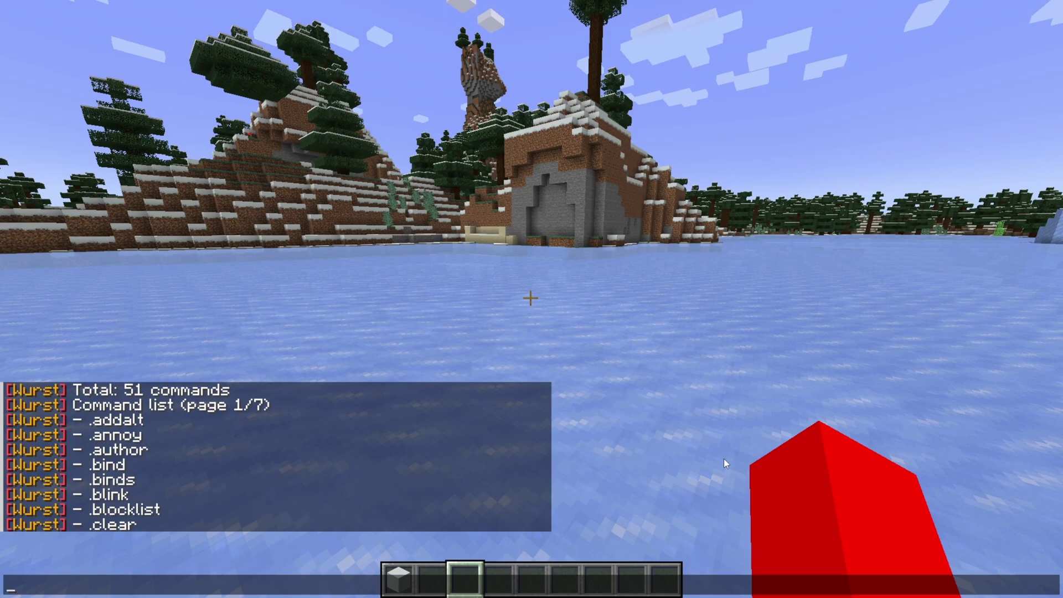
type(".help 2")
key("Return")
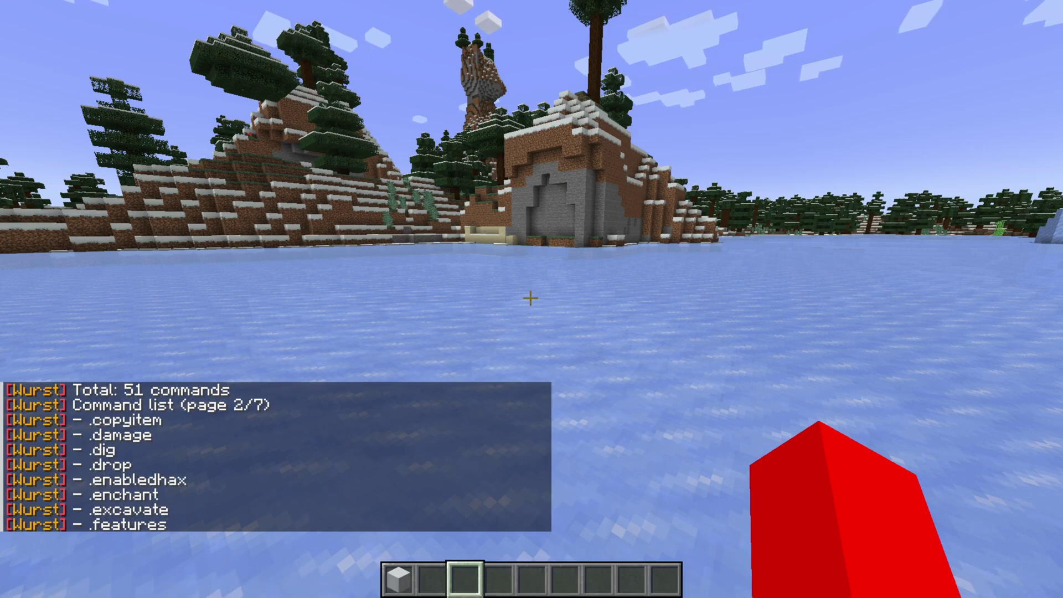
Run .binds to print its usage help and reread it in the chat history
type(".binds")
key("Return")
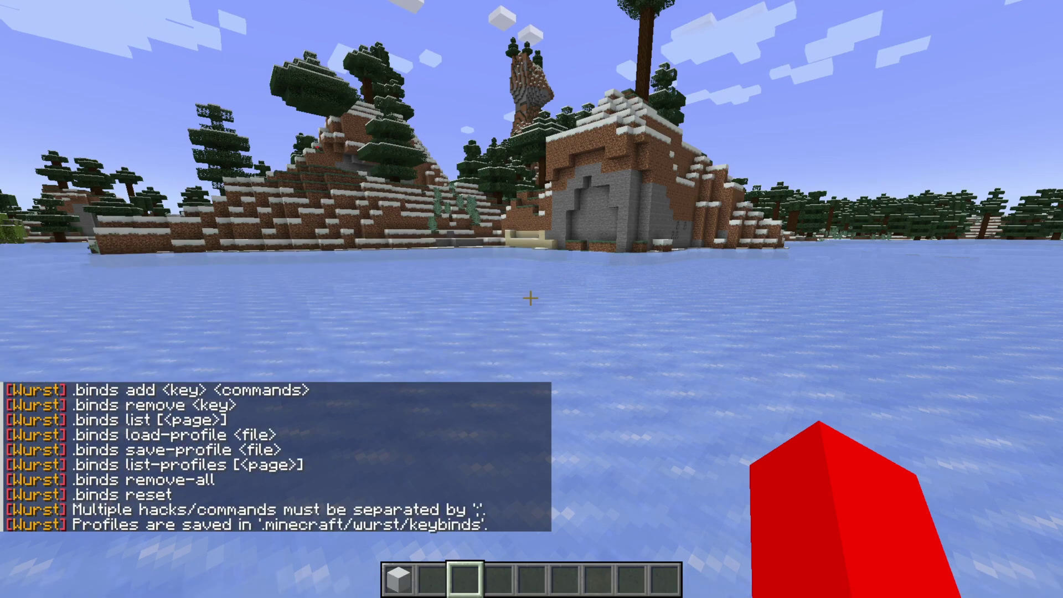
key("t")
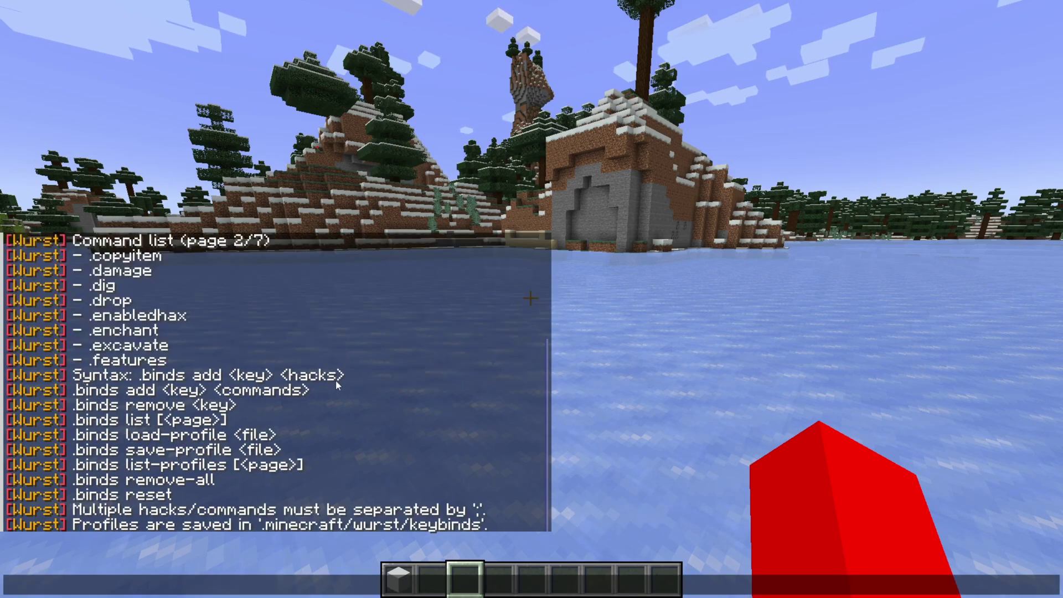
key("Escape")
key("Shift_R")
Peek at the .clear info page, then scroll the Navigator to its last entries through Zoom
scroll(846, 285, "down", 15)
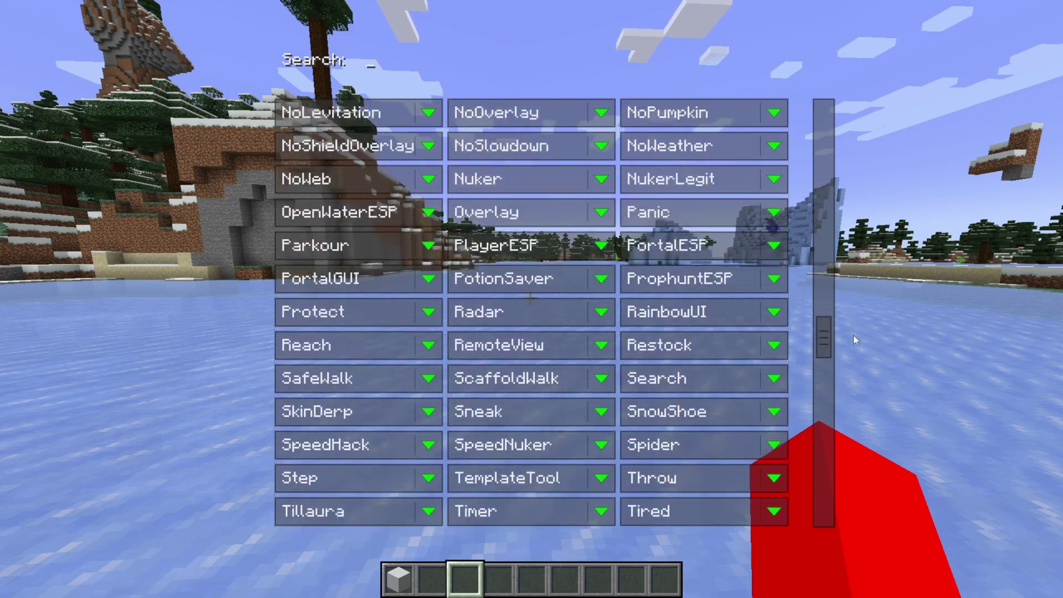
scroll(853, 336, "down", 7)
left_click(780, 283)
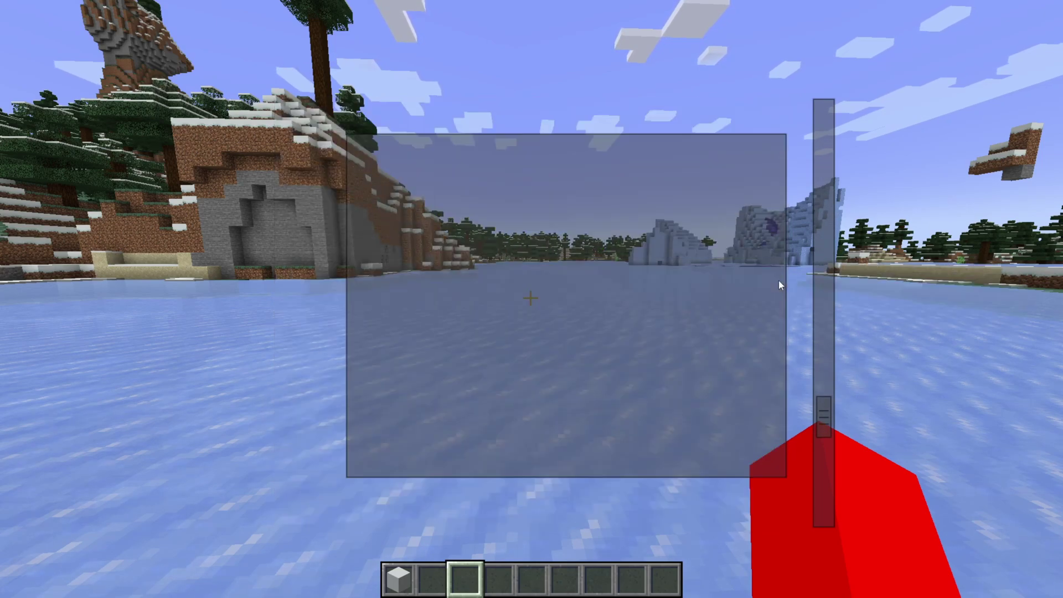
key("Escape")
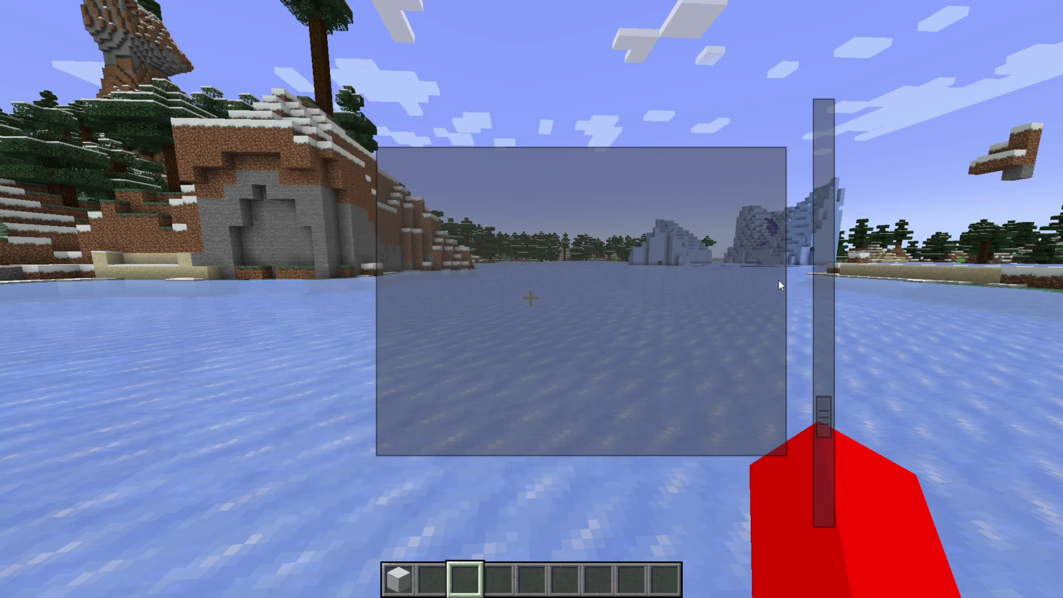
left_click_drag(827, 408, 829, 523)
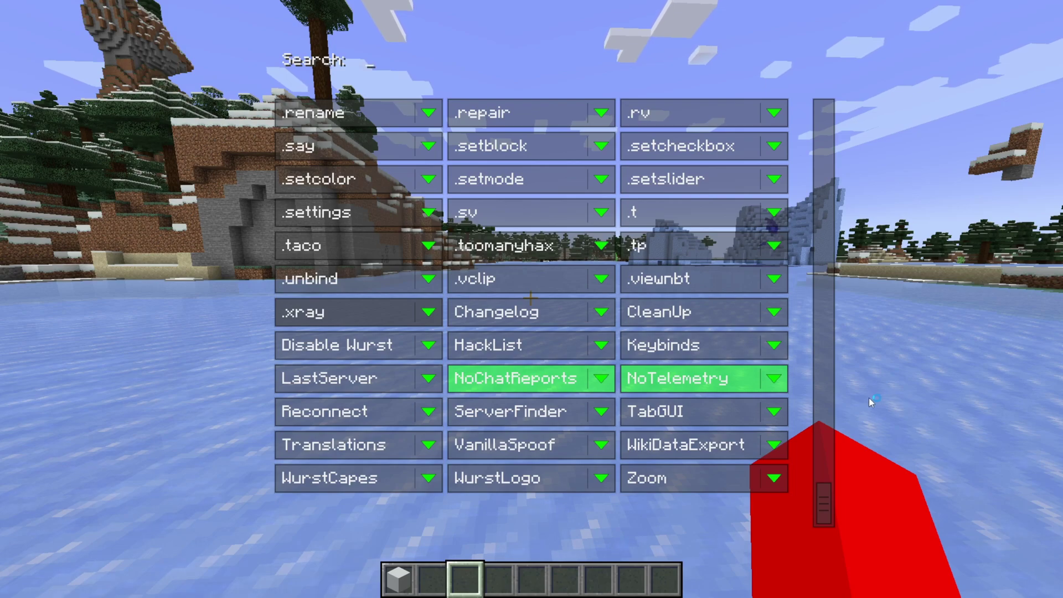
Set TabGUI's Status to Enabled in its settings page and return to the game
left_click(685, 415)
left_click(769, 267)
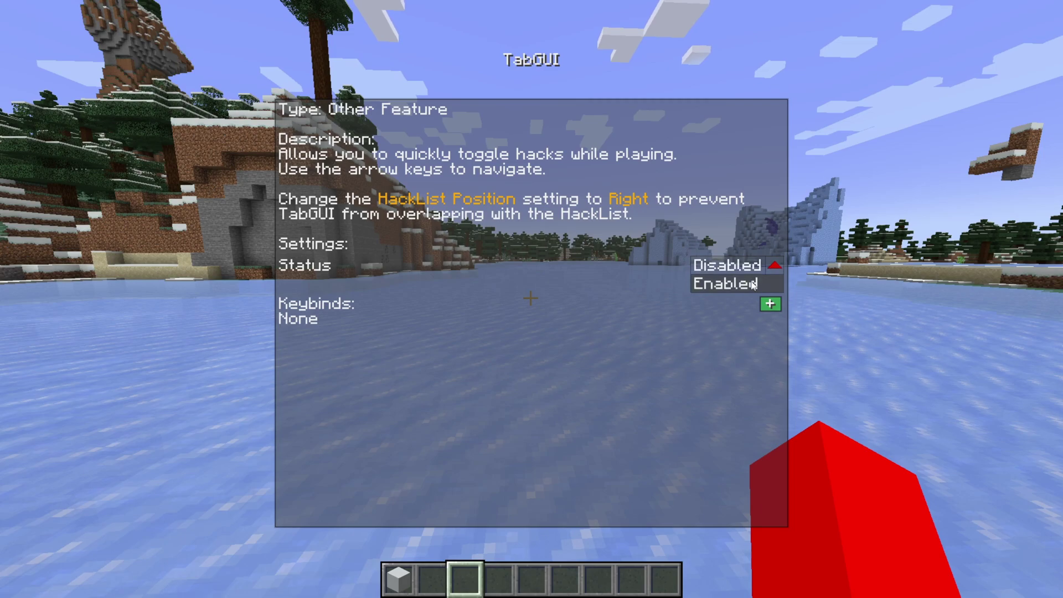
left_click(750, 280)
key("Escape")
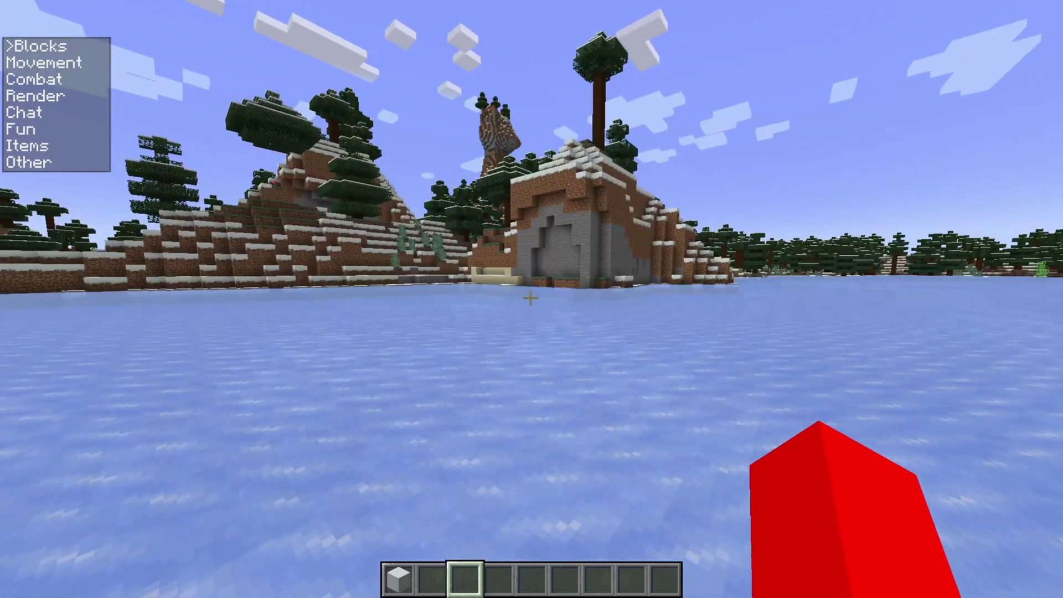
key("v")
key("Escape")
Navigate TabGUI down to the Render category and browse its hacks
key("Down")
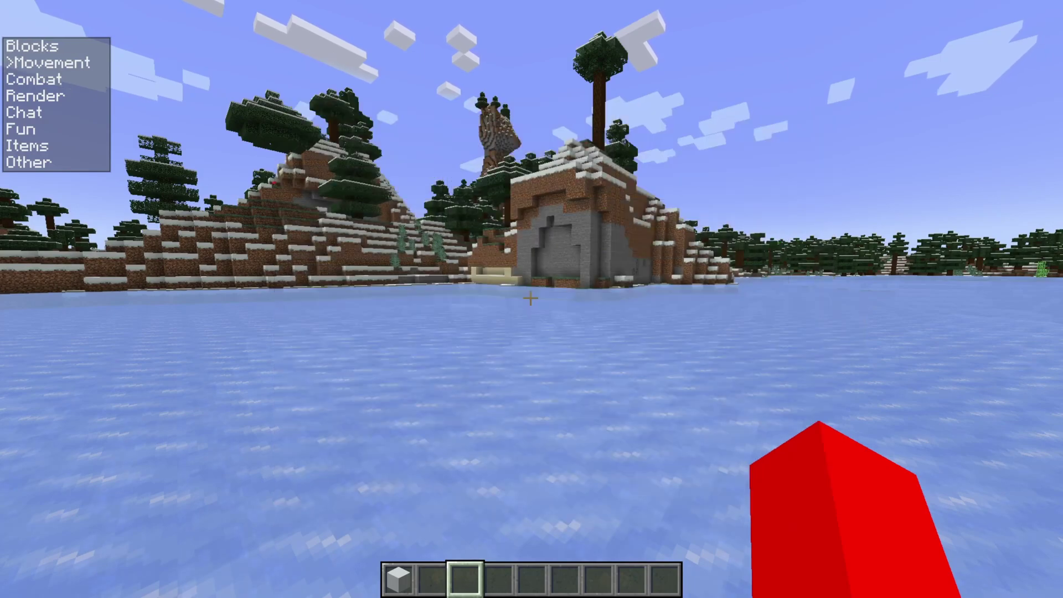
key("Down")
key("Down")
key("Right")
key("Down")
key("Down")
key("Down")
key("Down")
key("Down")
key("Down")
key("Down")
key("Down")
key("Down")
key("Down")
key("Down")
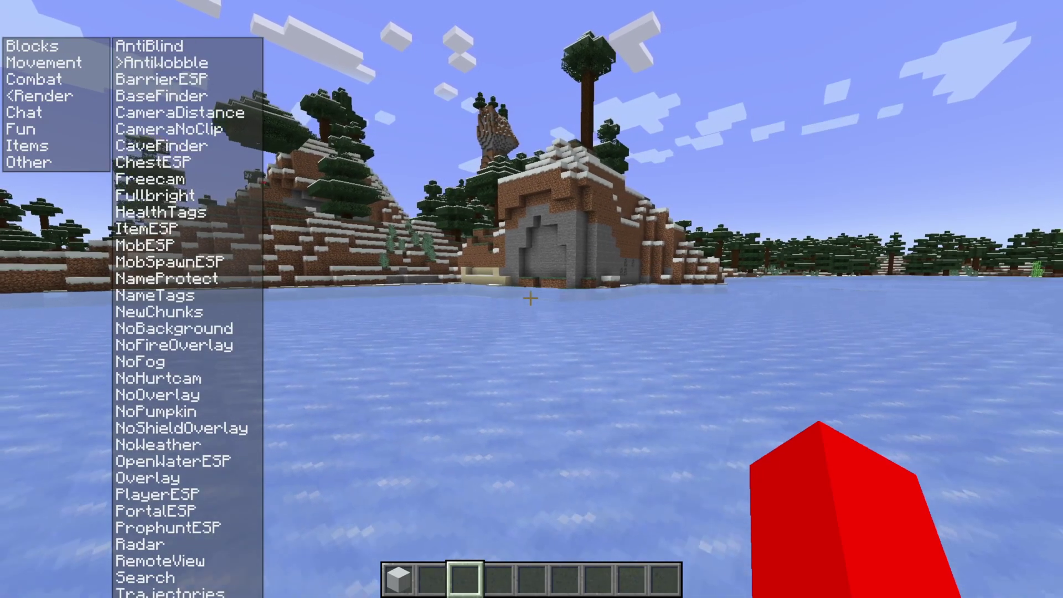
key("Left")
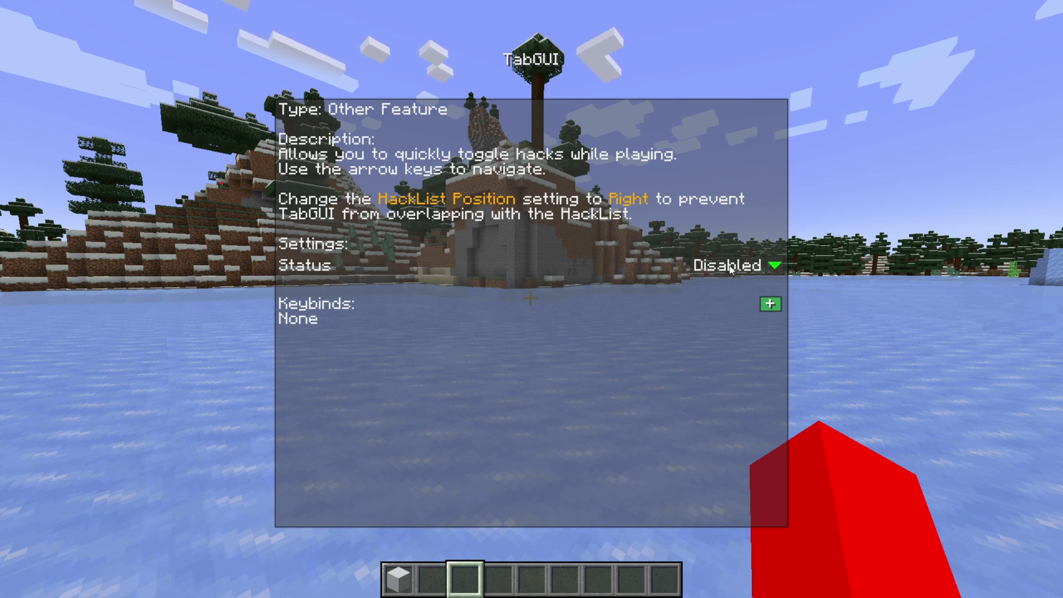
Leave the TabGUI settings and Navigator, then bring up the ClickGUI category panels
key("Escape")
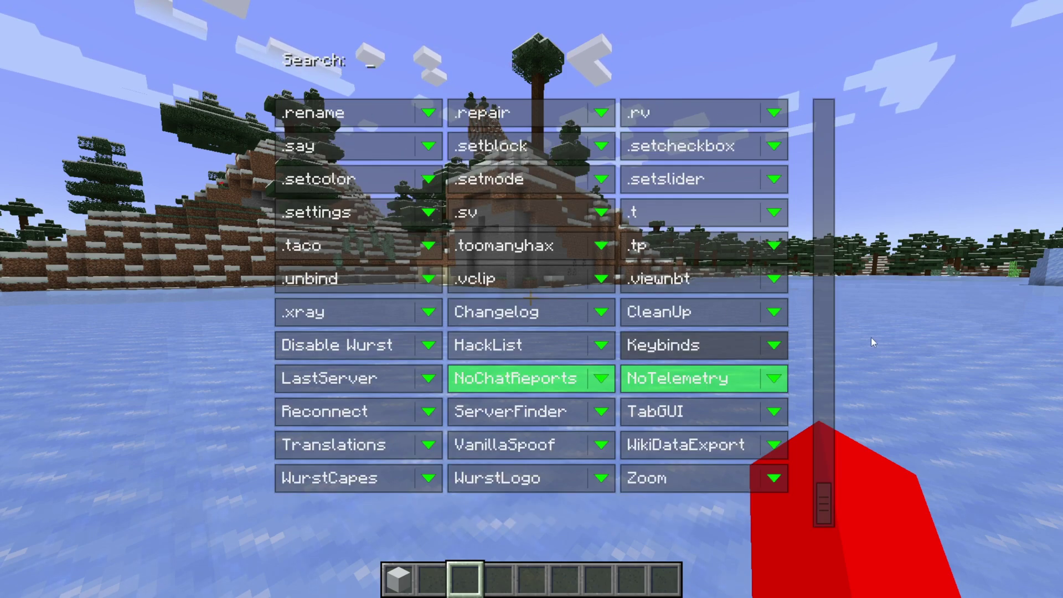
mouse_move(692, 340)
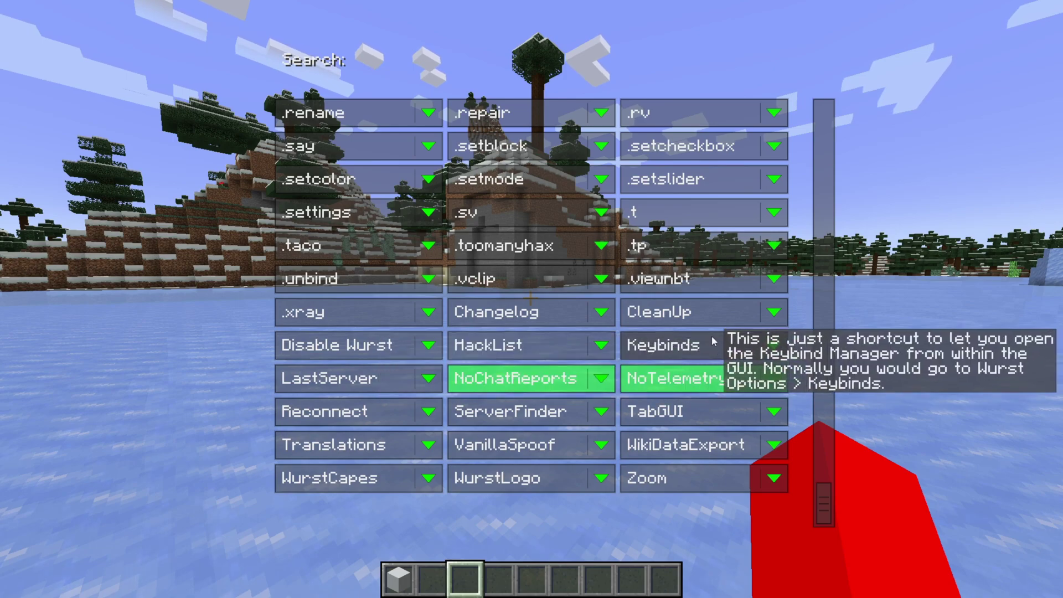
key("Escape")
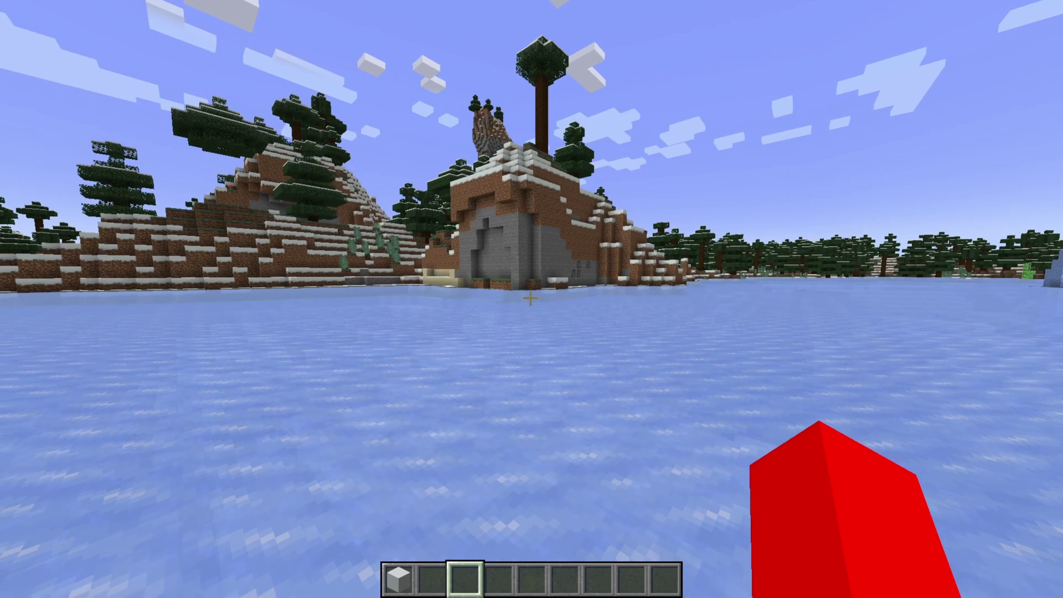
key("Shift_R")
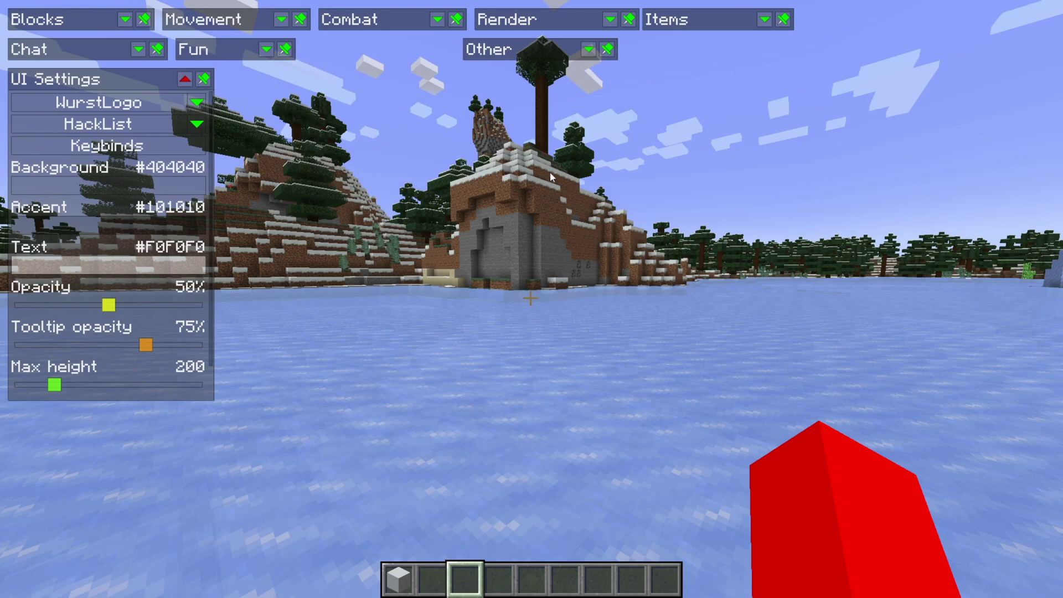
Expand the Other and Items hack lists in the ClickGUI, then collapse both again
left_click(590, 49)
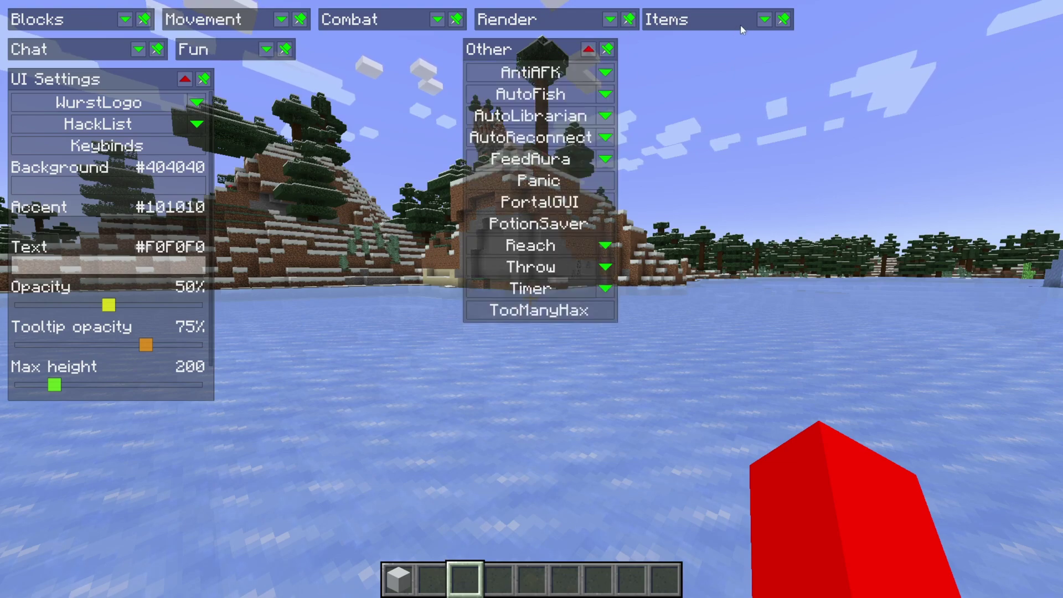
left_click(763, 21)
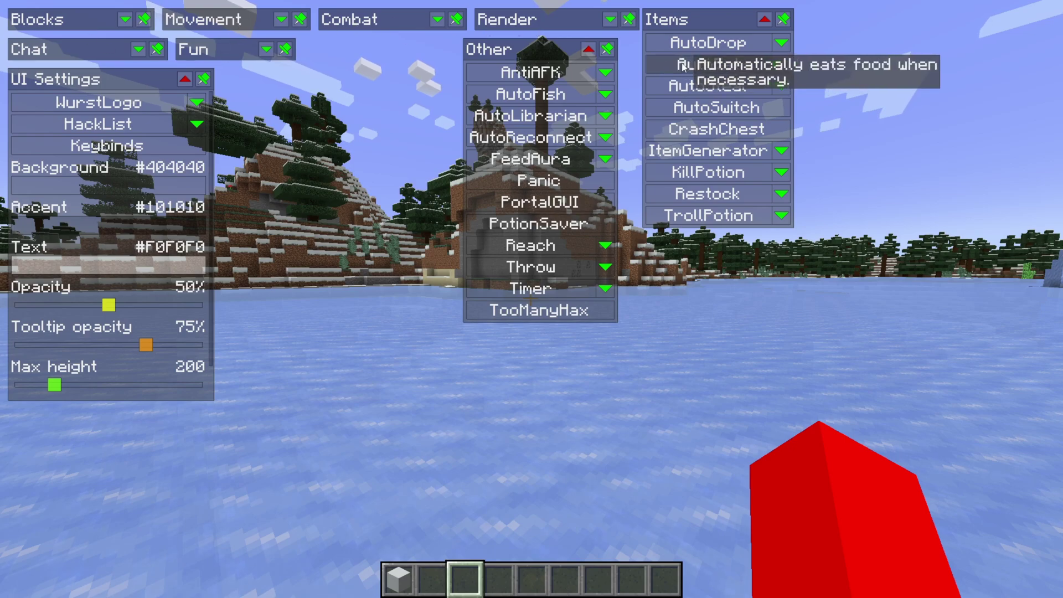
left_click(589, 50)
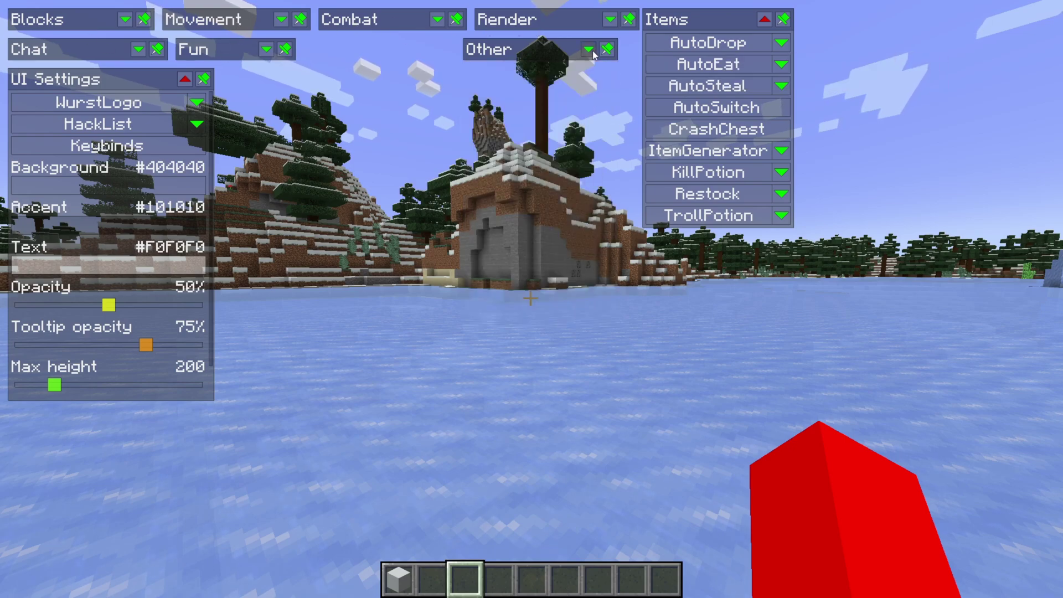
left_click(765, 21)
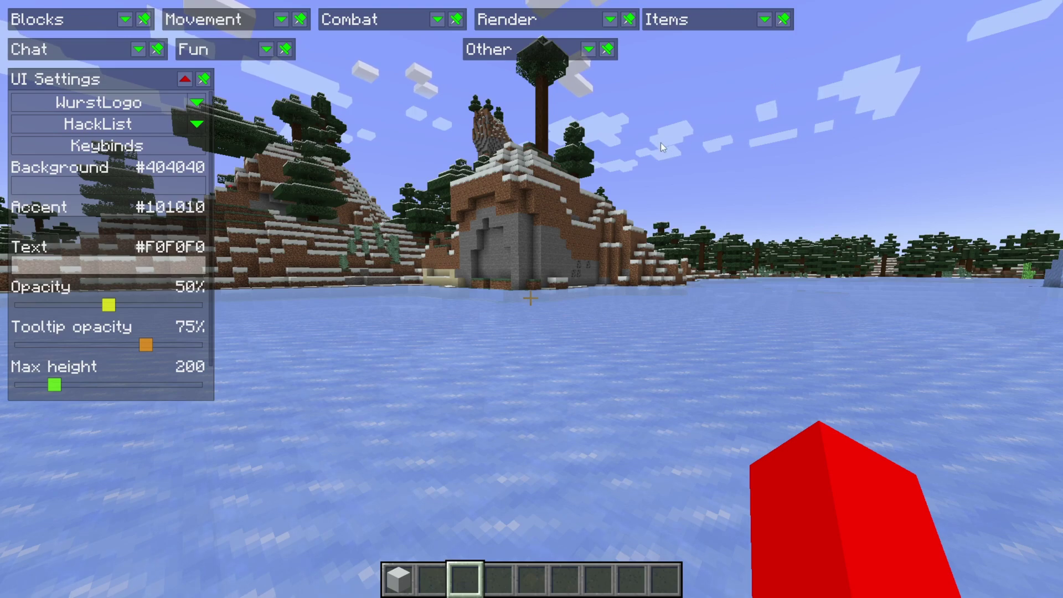
Leave the ClickGUI and open Wurst Options from the game menu
key("Escape")
key("Escape")
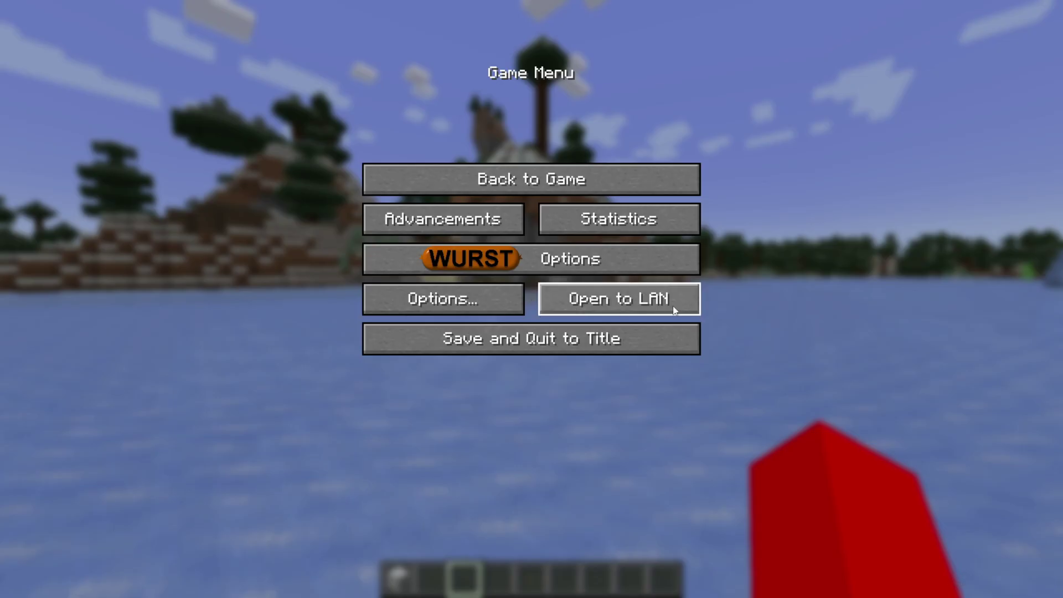
left_click(530, 270)
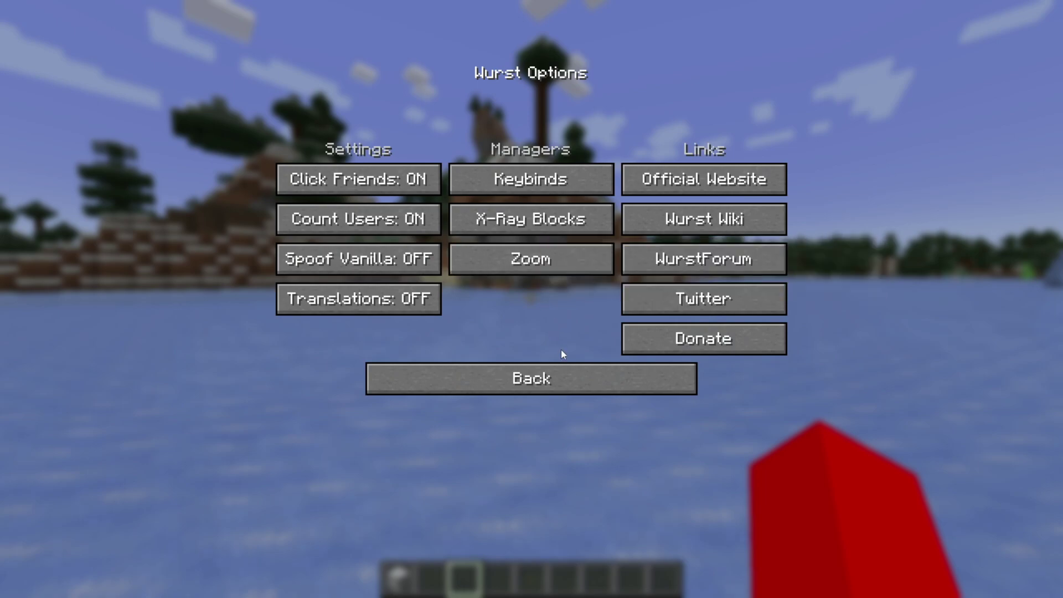